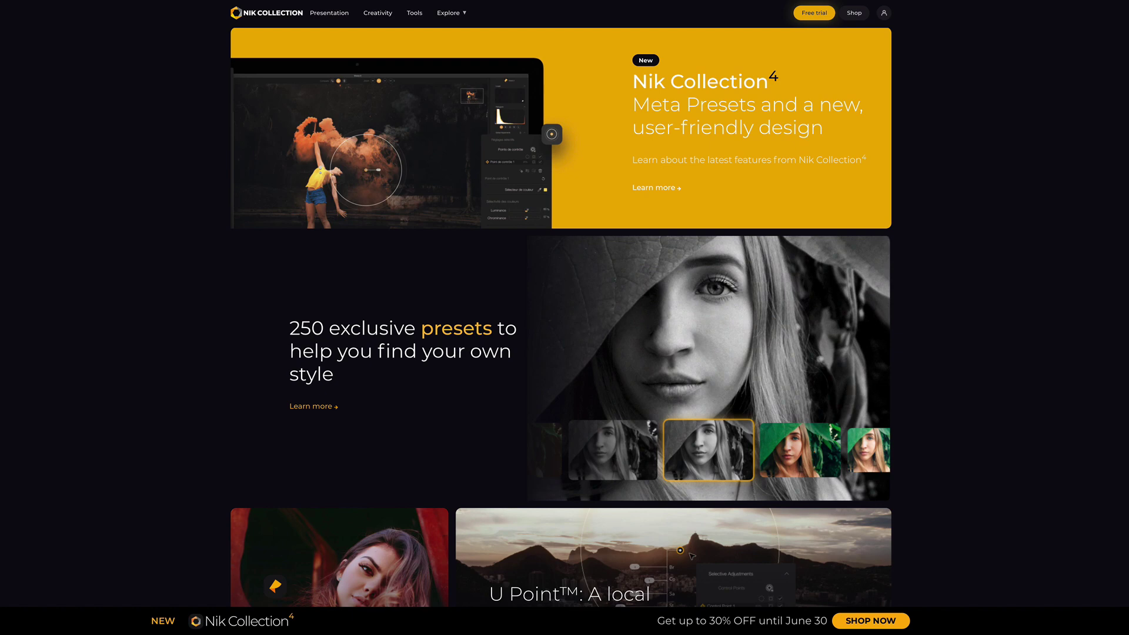
pyautogui.scroll(-4, 561, 329)
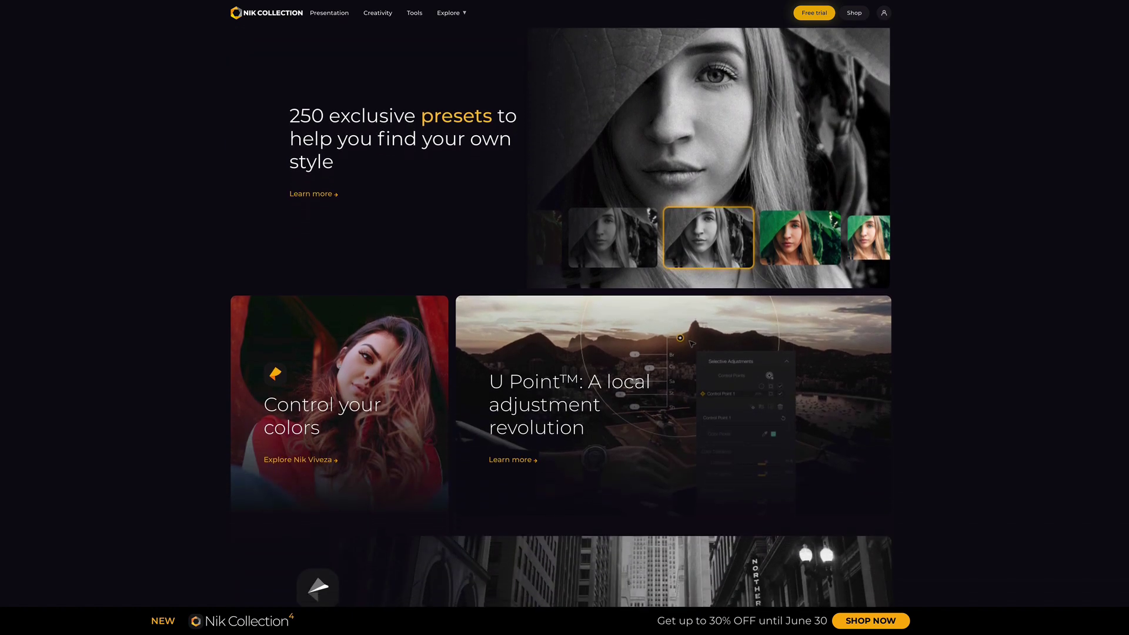
pyautogui.scroll(-5, 560, 329)
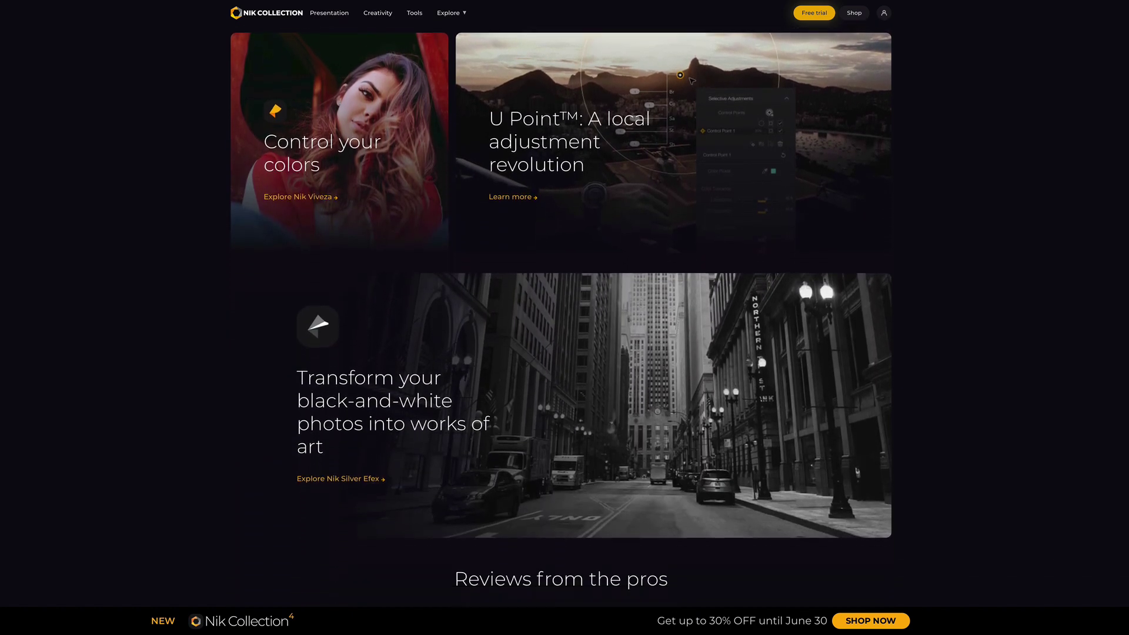
pyautogui.scroll(-3, 561, 329)
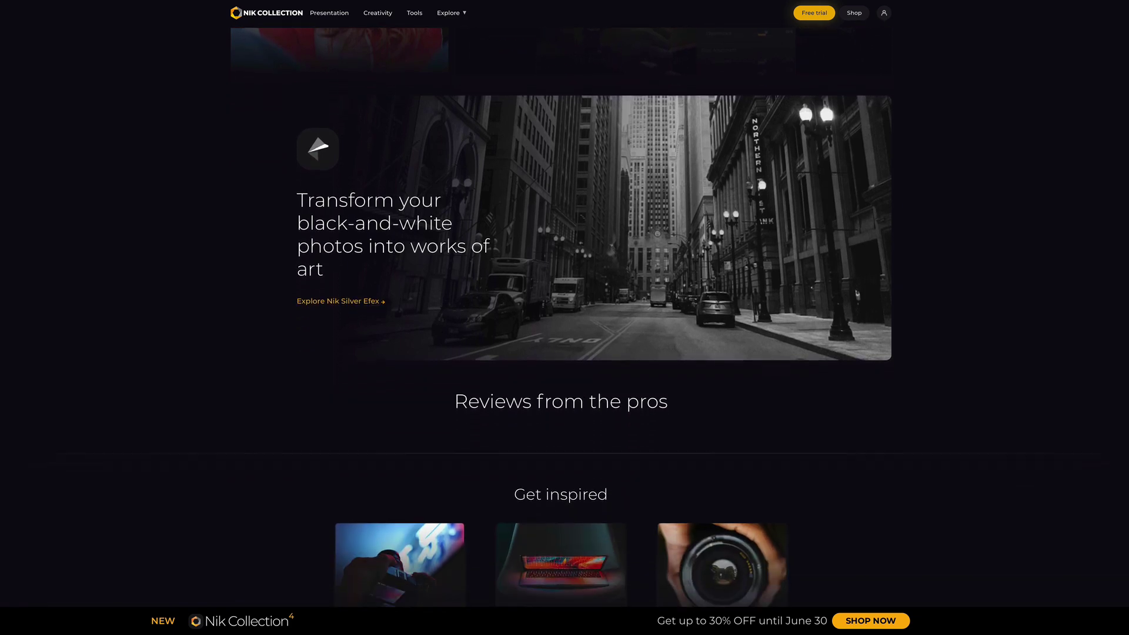
pyautogui.scroll(-6, 561, 330)
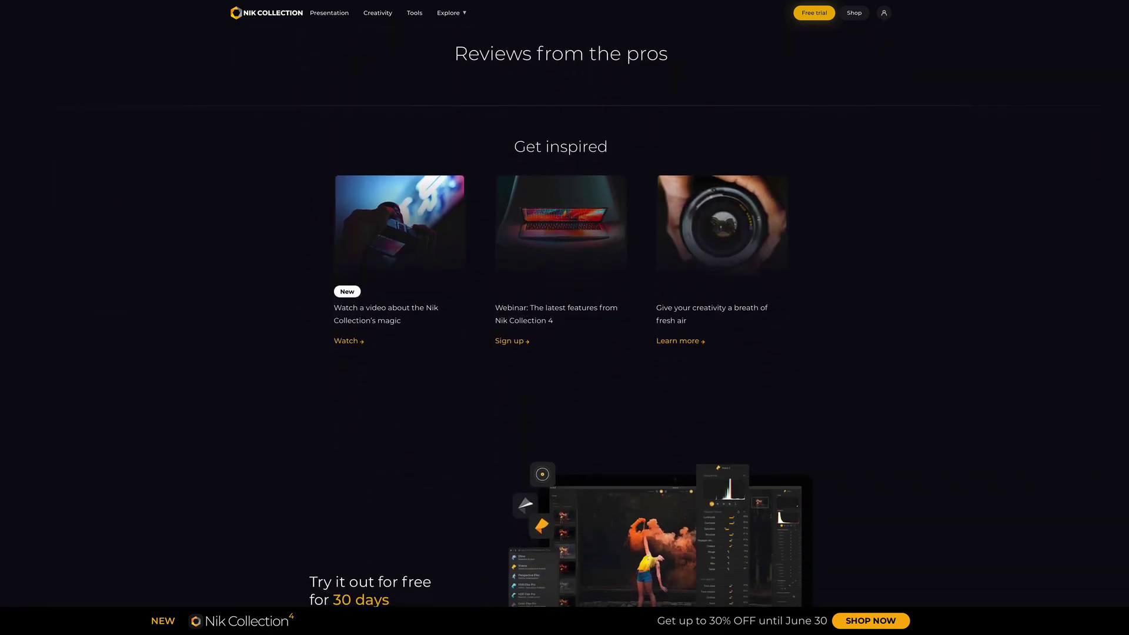
pyautogui.scroll(-5, 561, 330)
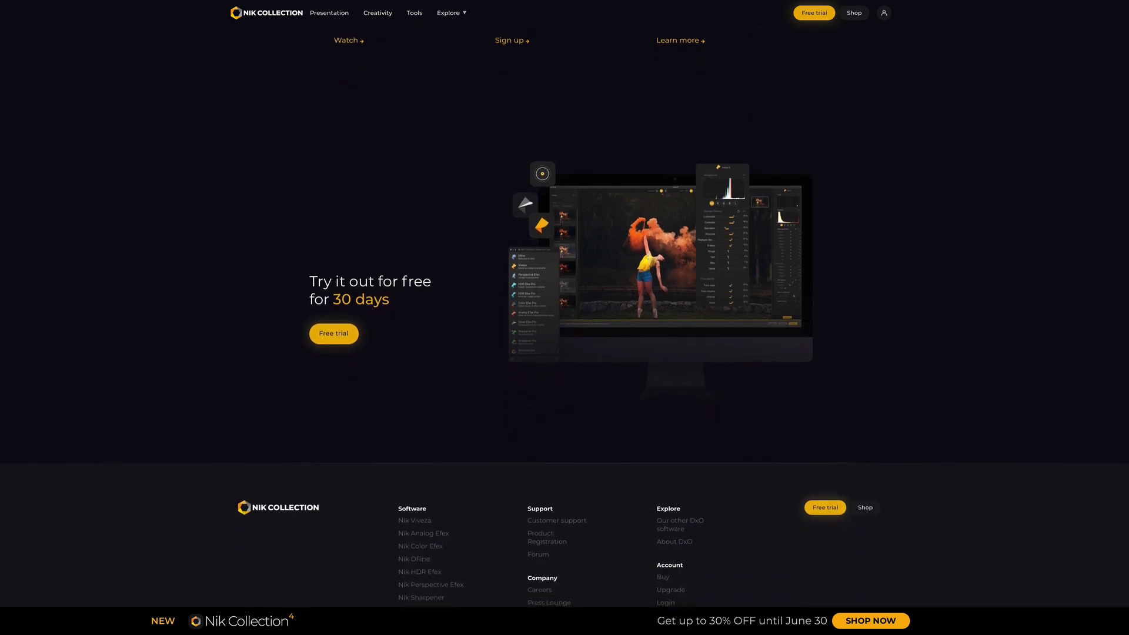
pyautogui.scroll(-3, 560, 329)
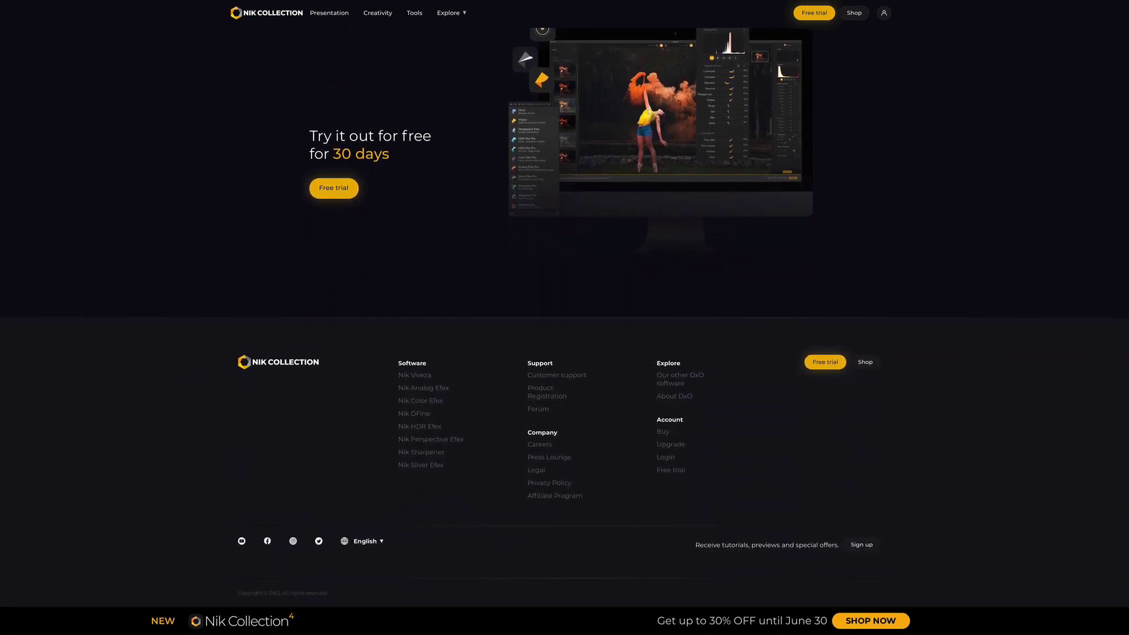
pyautogui.scroll(7, 561, 329)
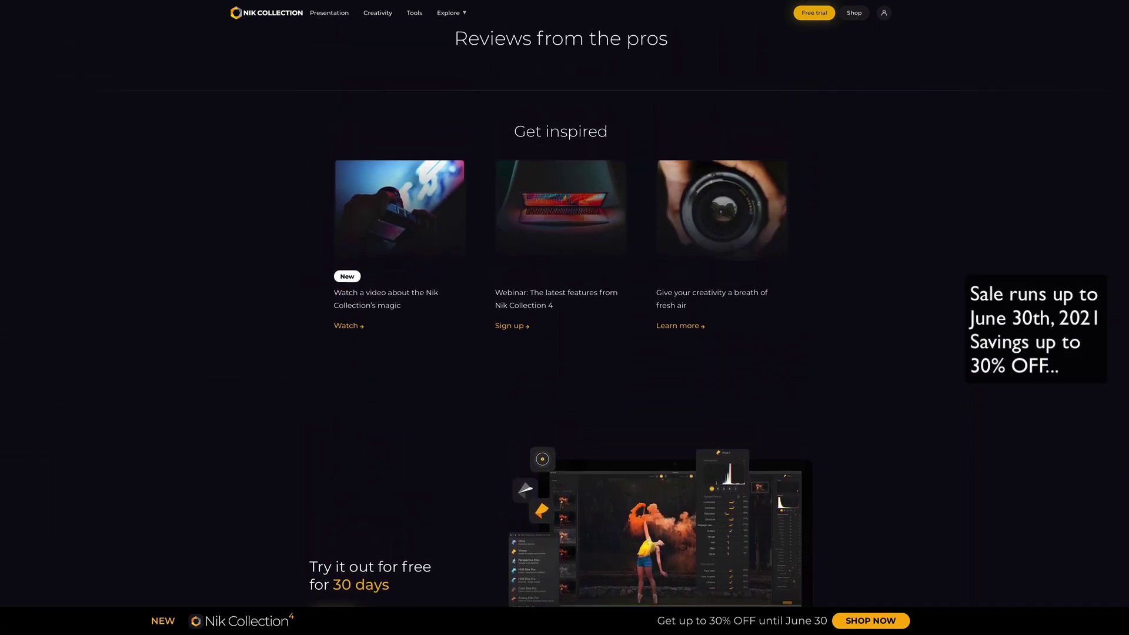
pyautogui.scroll(8, 560, 329)
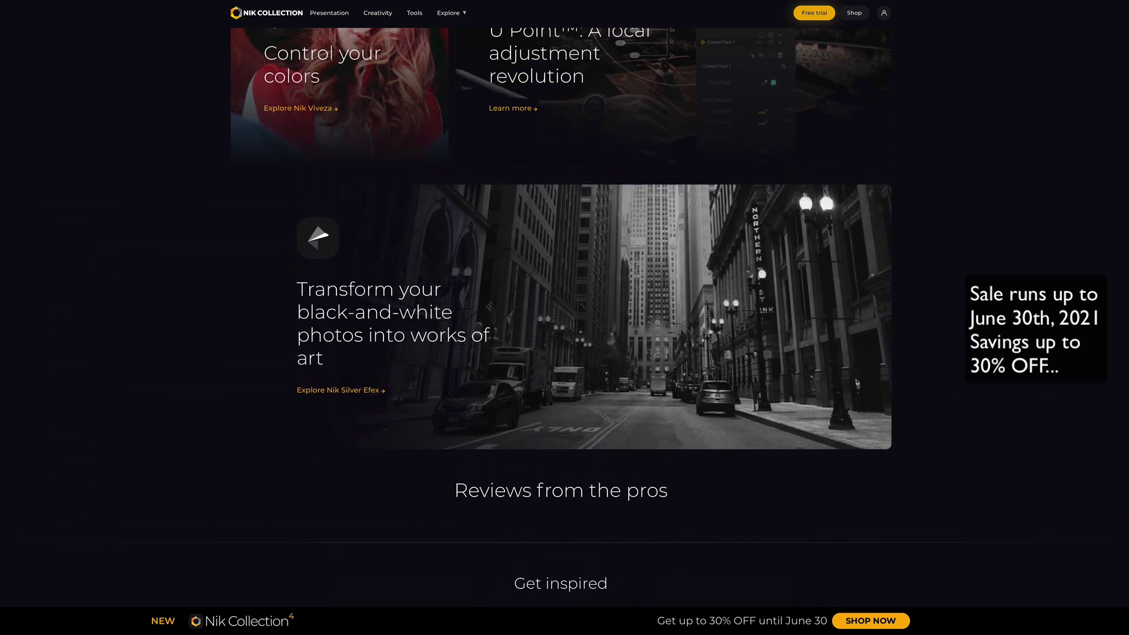
pyautogui.scroll(3, 561, 329)
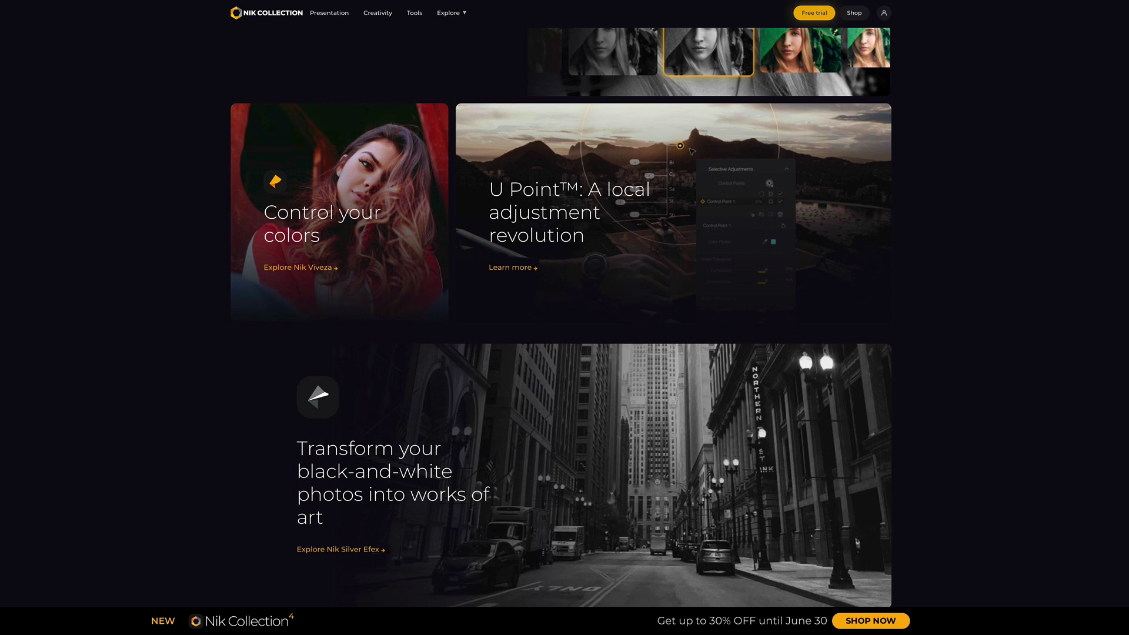
# Open the Nik Collection site's Tools page on U Point control points and read through it
pyautogui.click(414, 13)
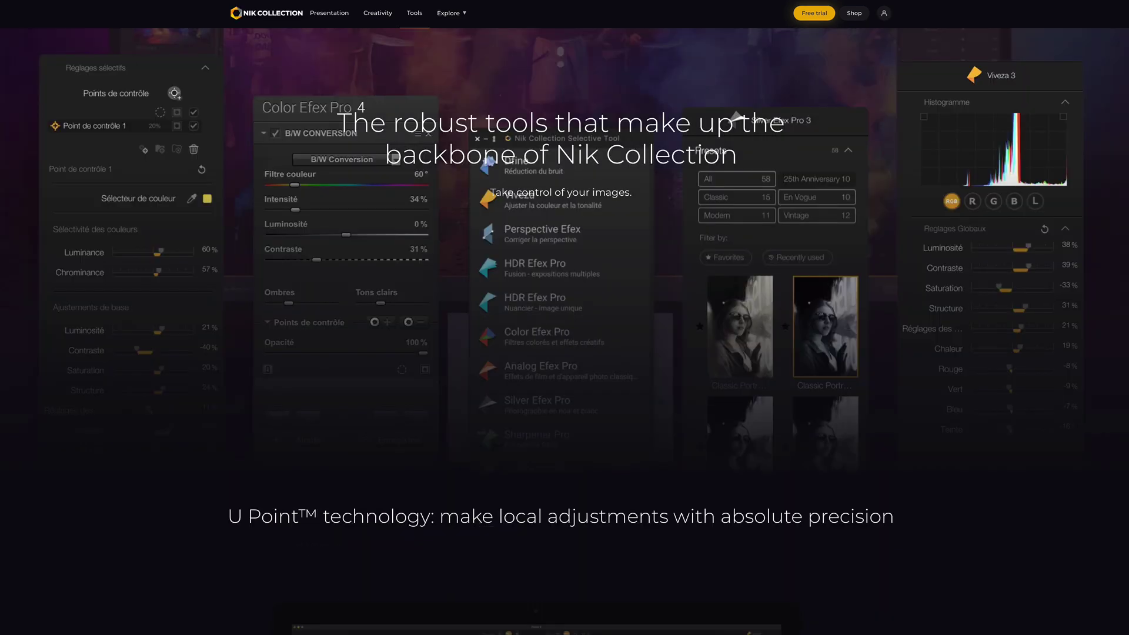
pyautogui.scroll(-5, 561, 329)
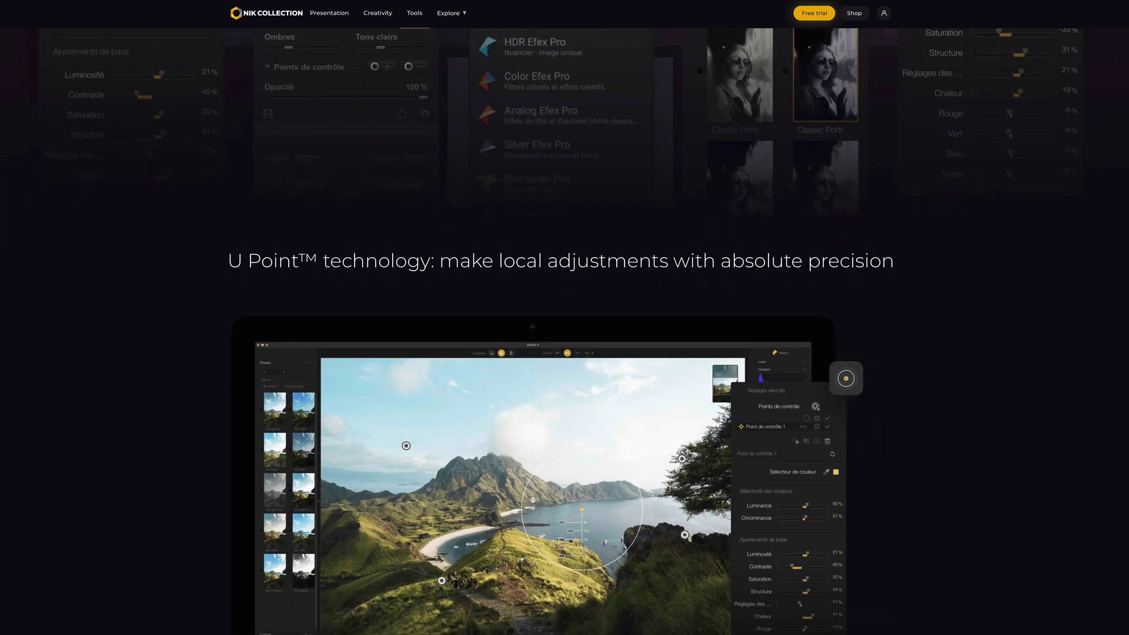
pyautogui.scroll(-5, 560, 329)
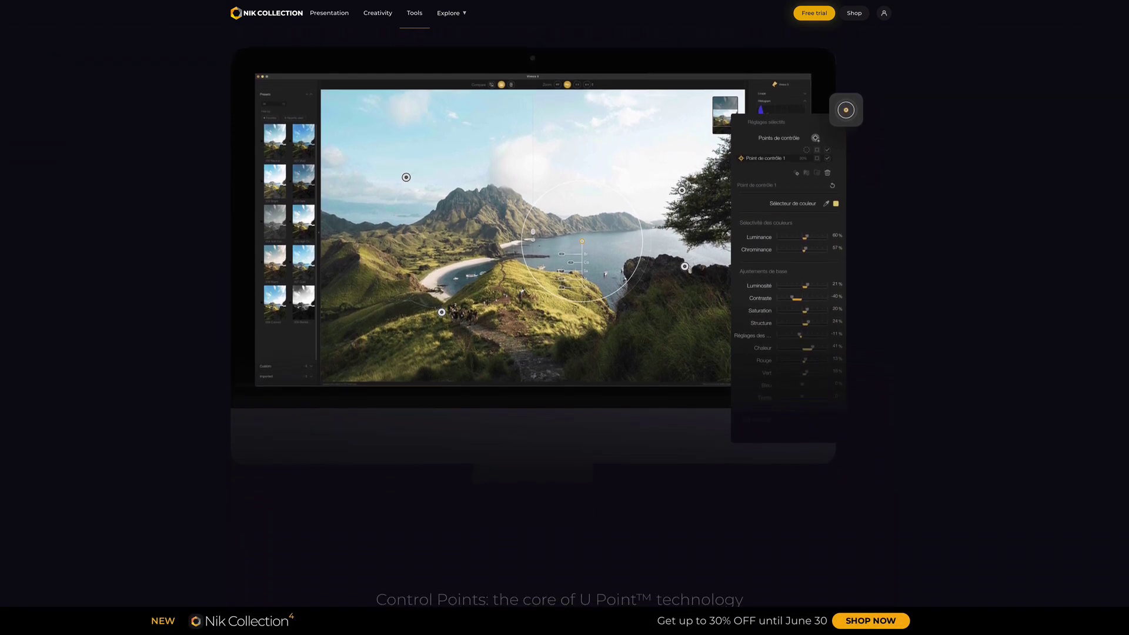
pyautogui.scroll(-7, 561, 329)
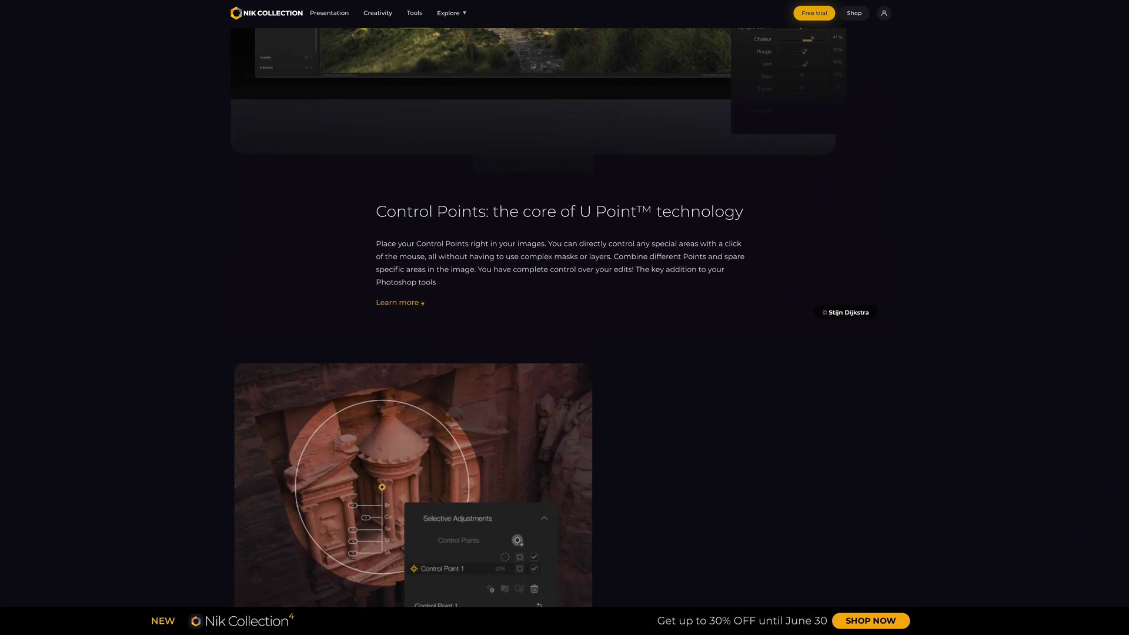
pyautogui.scroll(-5, 561, 329)
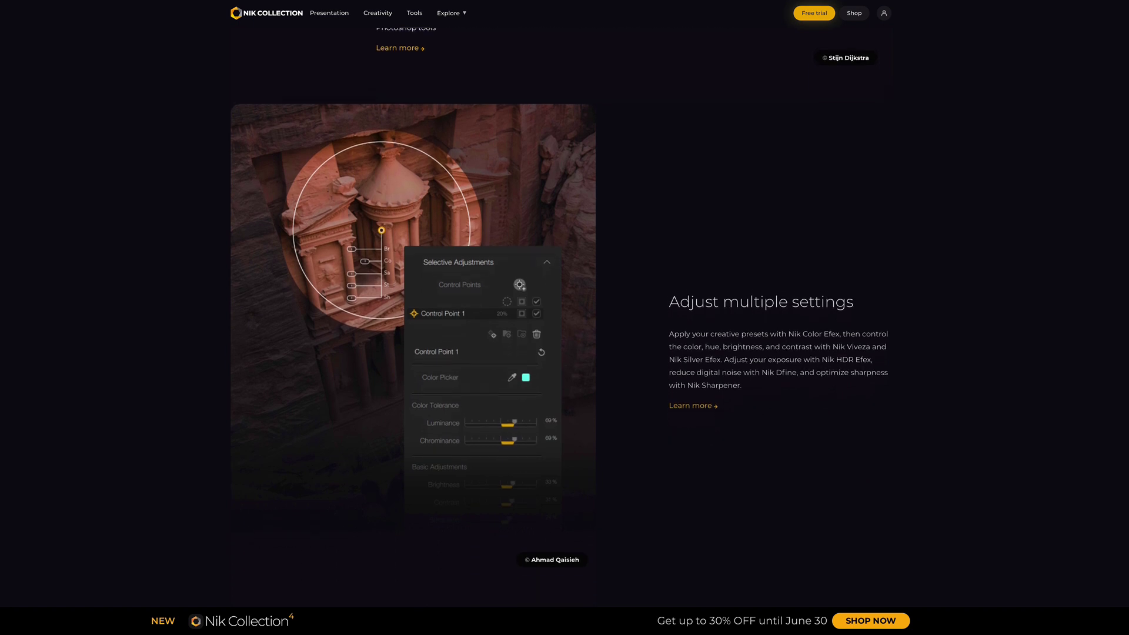
pyautogui.scroll(-5, 561, 330)
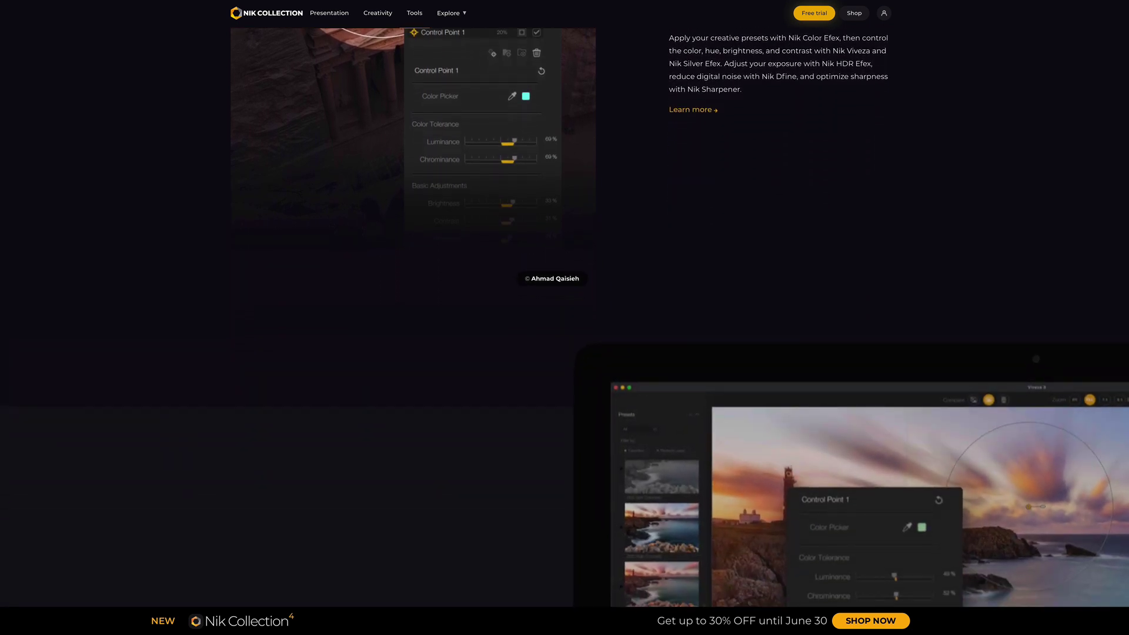
pyautogui.scroll(-3, 560, 329)
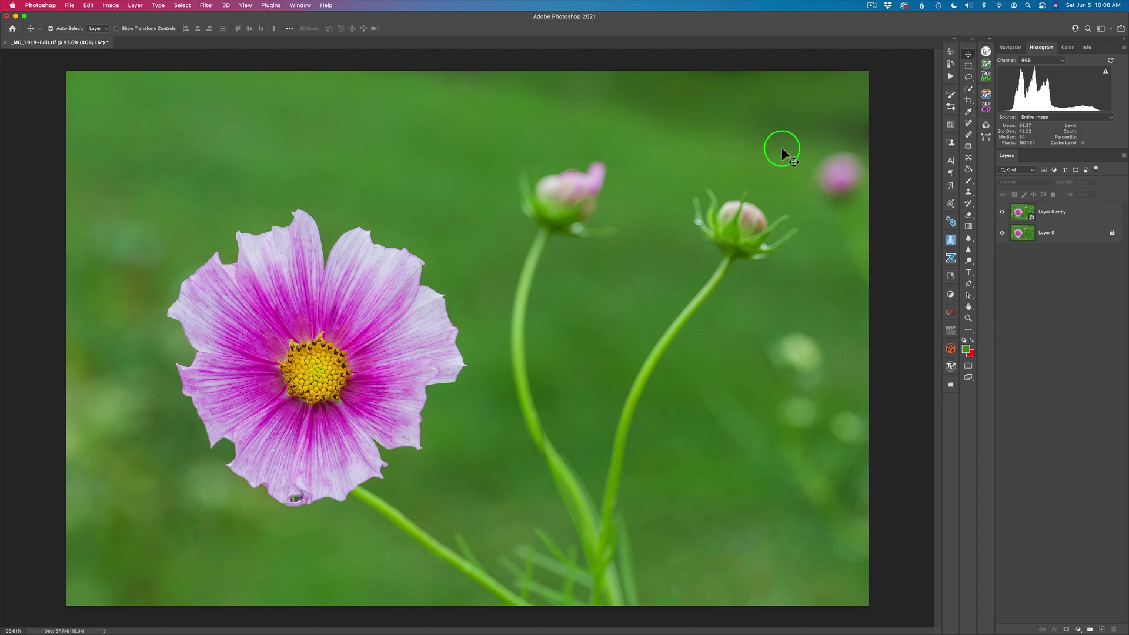
# Make Layer 0 copy the working layer, browsing the Filter menu without applying anything
pyautogui.click(215, 7)
pyautogui.click(517, 123)
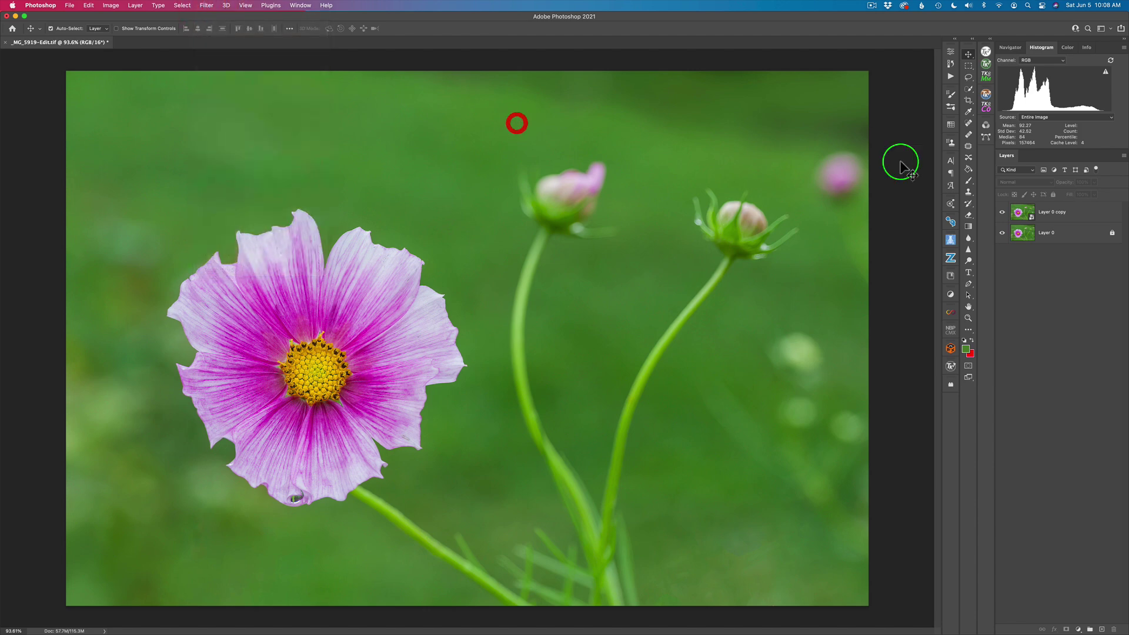
pyautogui.click(1083, 211)
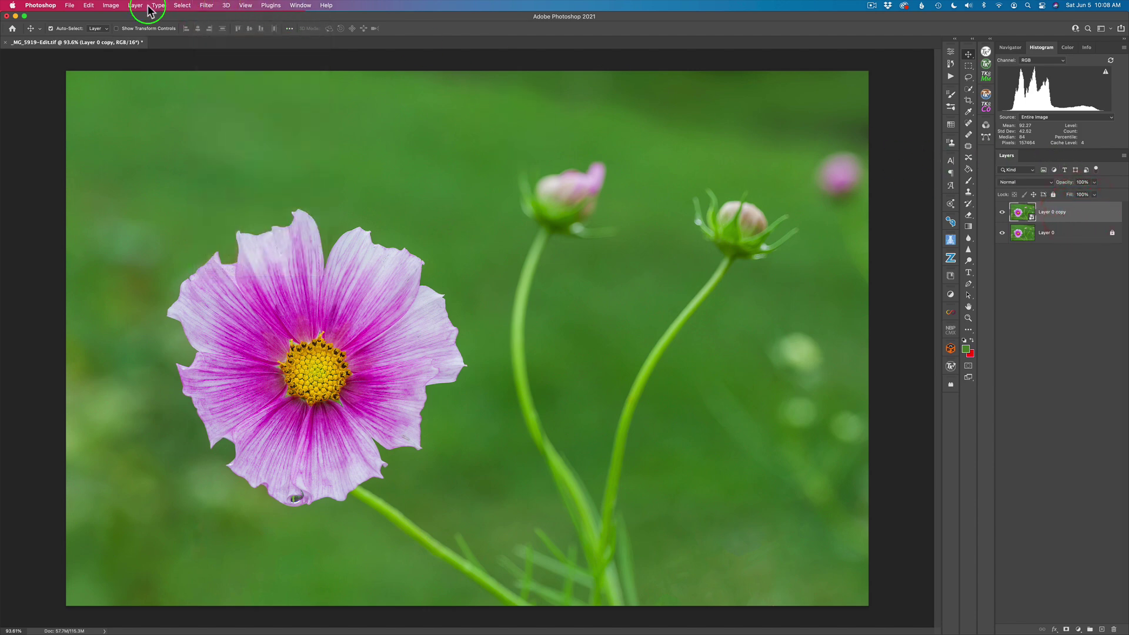
pyautogui.click(213, 7)
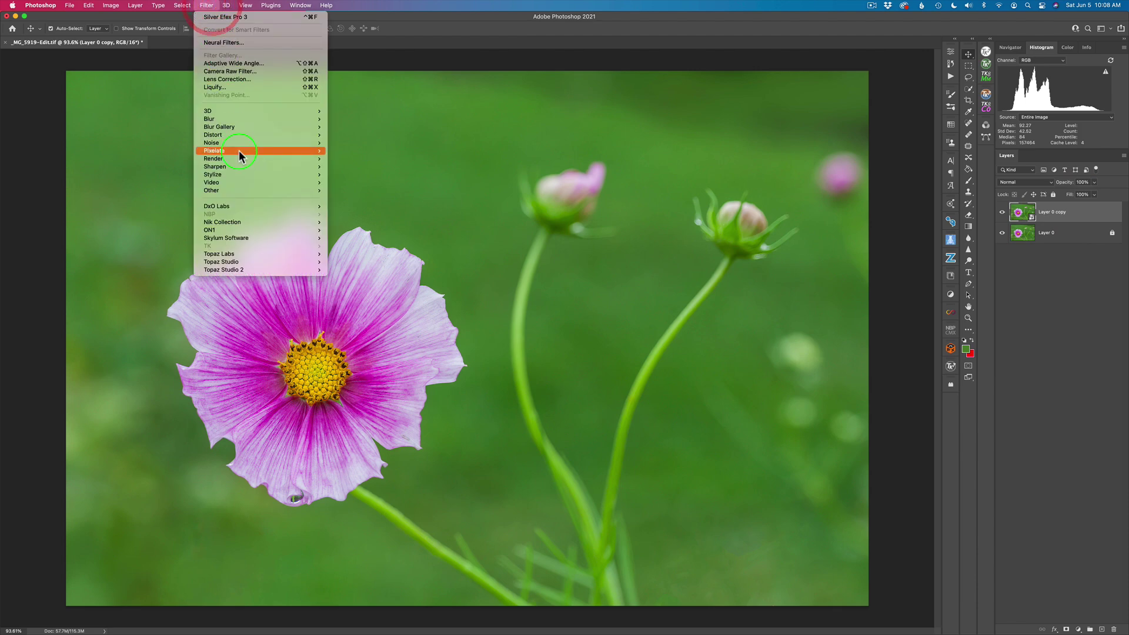
pyautogui.moveTo(251, 222)
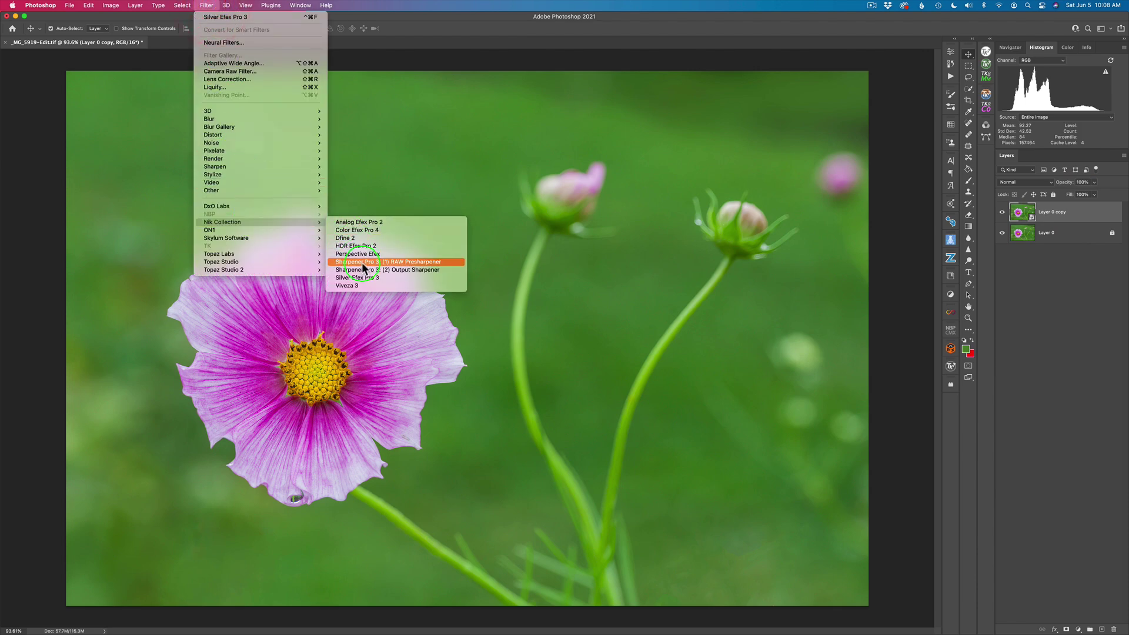
pyautogui.click(1029, 301)
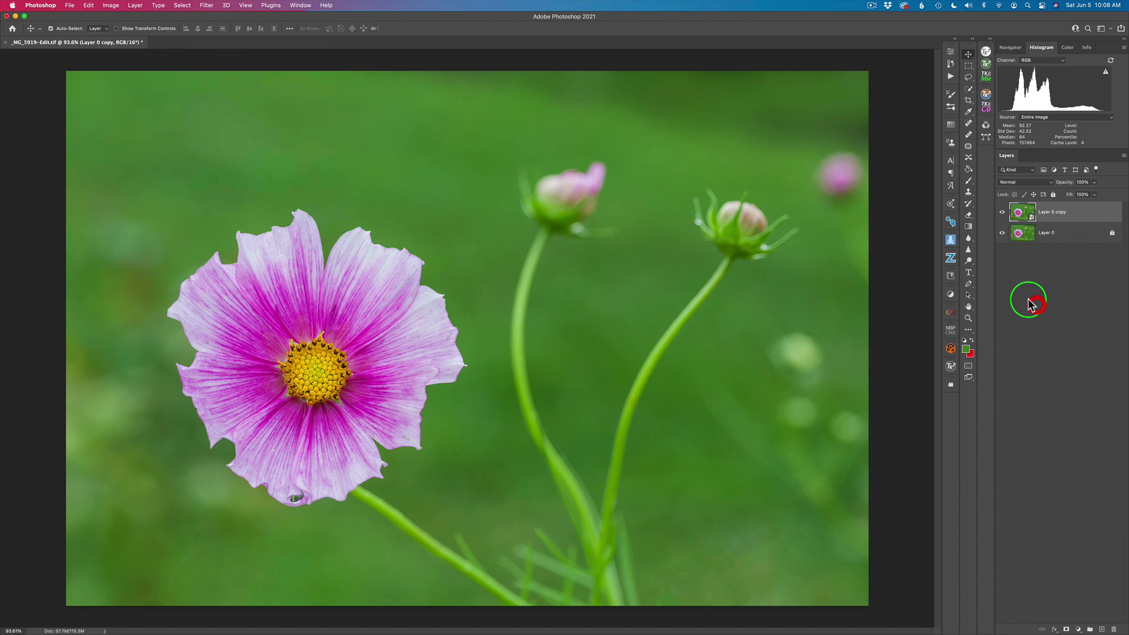
# Launch Nik Selective Tool 2 from File > Automate
pyautogui.click(69, 6)
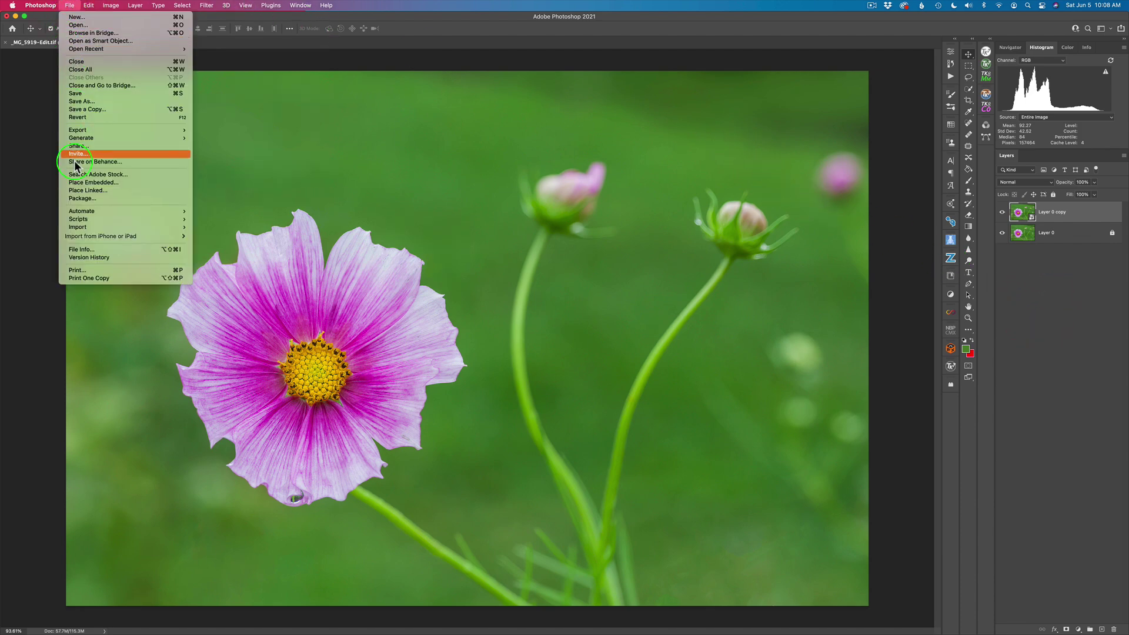
pyautogui.moveTo(113, 213)
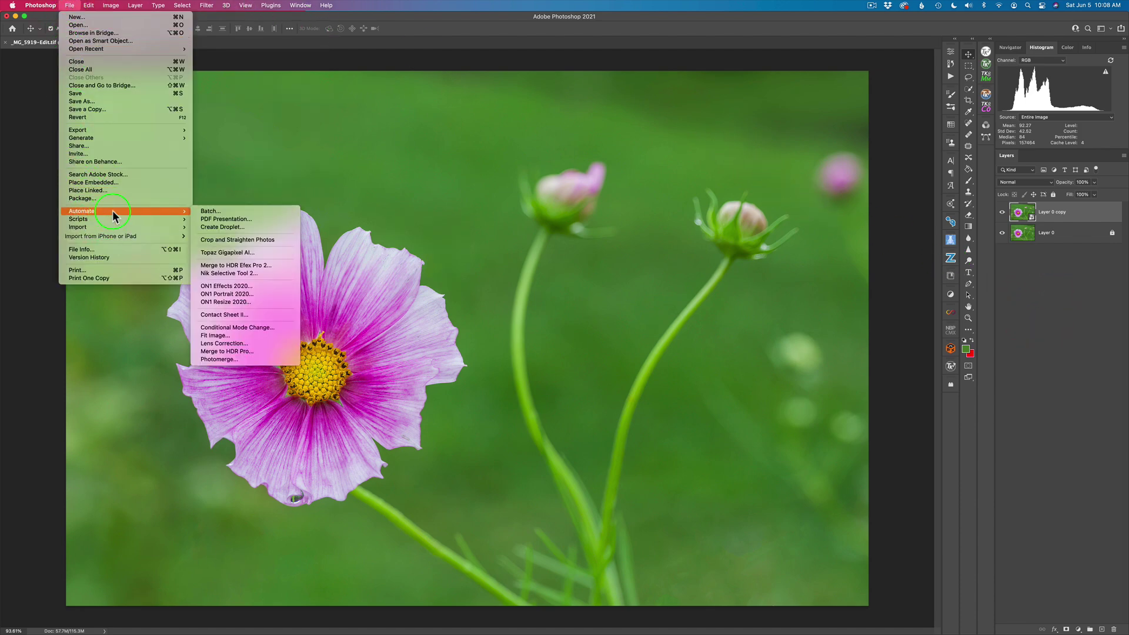
pyautogui.click(249, 275)
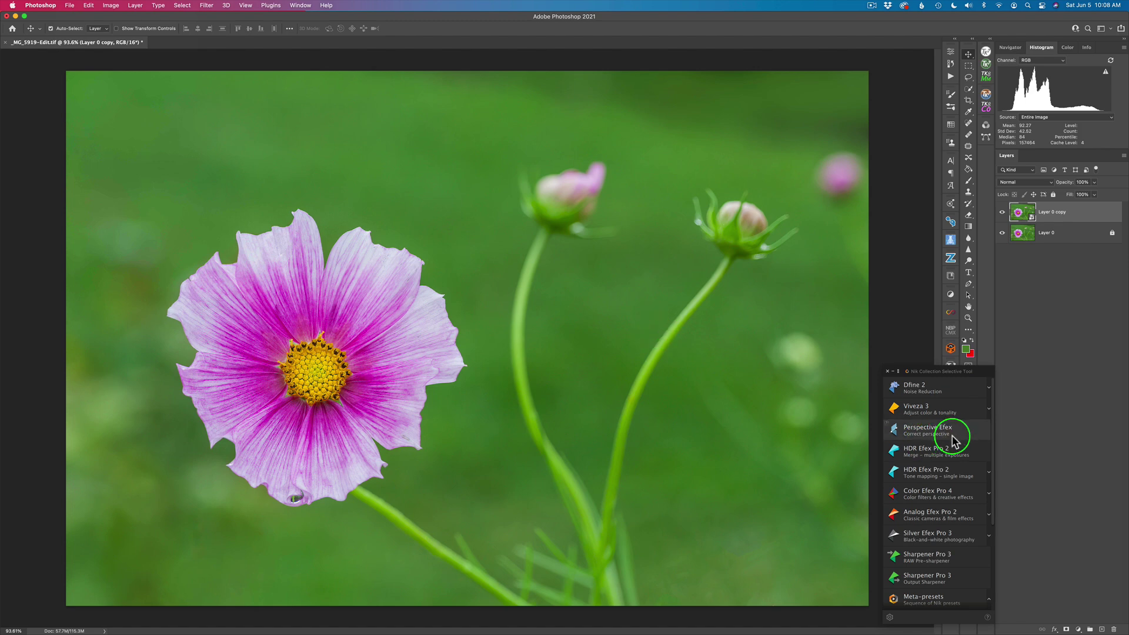
# Launch Viveza 3 from the Selective Tool list on the cosmos copy layer
pyautogui.scroll(-5, 953, 441)
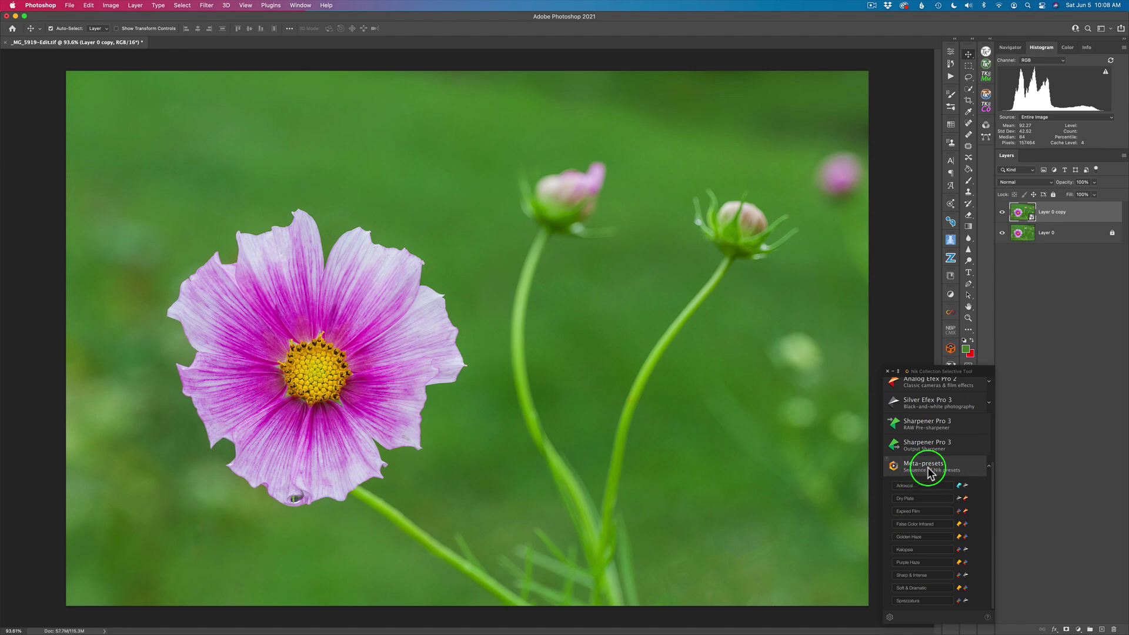
pyautogui.scroll(5, 938, 434)
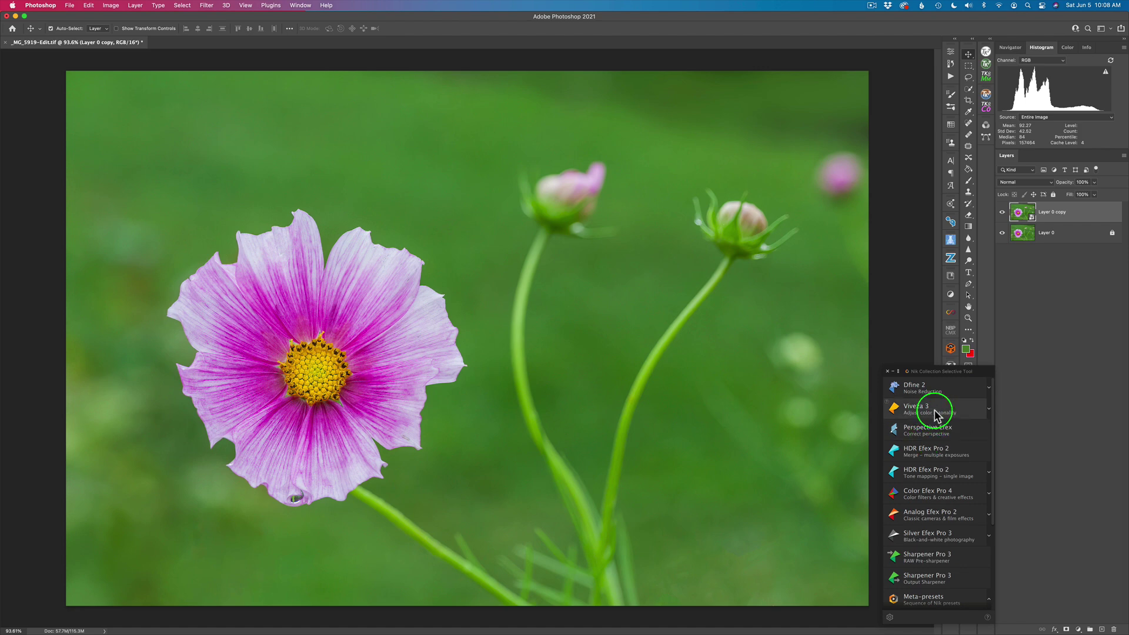
pyautogui.click(932, 410)
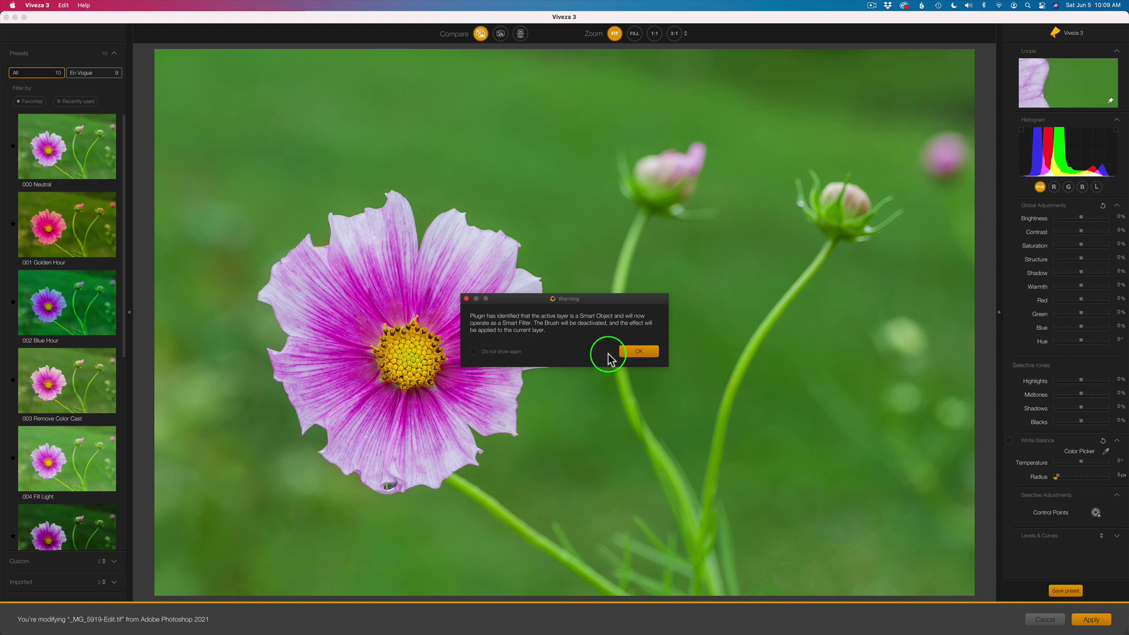
# Accept the Smart Object / Smart Filter warning with OK to reach Viveza 3's workspace
pyautogui.click(646, 353)
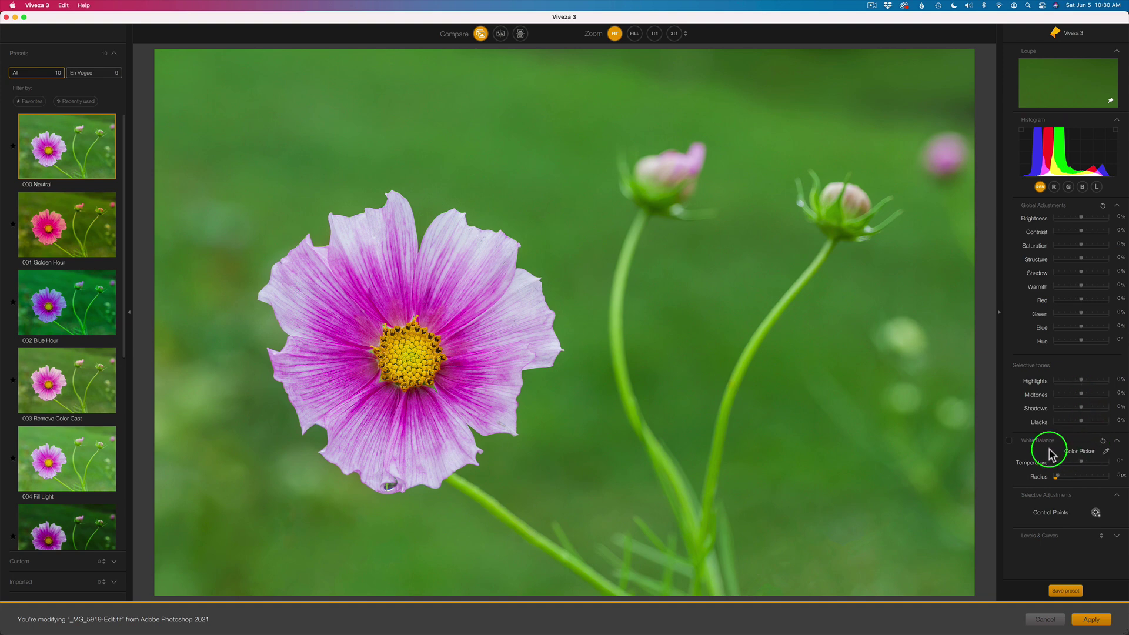
# Enable White Balance and widen its radius, then try warmer and cooler temperatures before resetting Temperature to 0°
pyautogui.click(1008, 441)
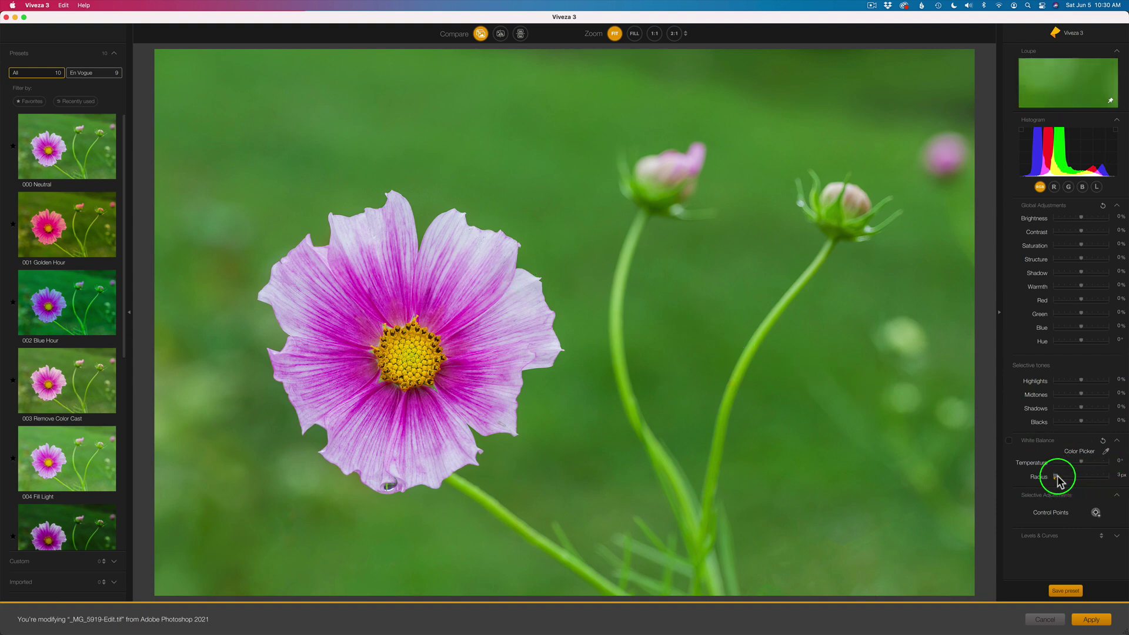
pyautogui.moveTo(1056, 477)
pyautogui.mouseDown()
pyautogui.moveTo(1078, 476)
pyautogui.moveTo(1058, 476)
pyautogui.mouseUp()
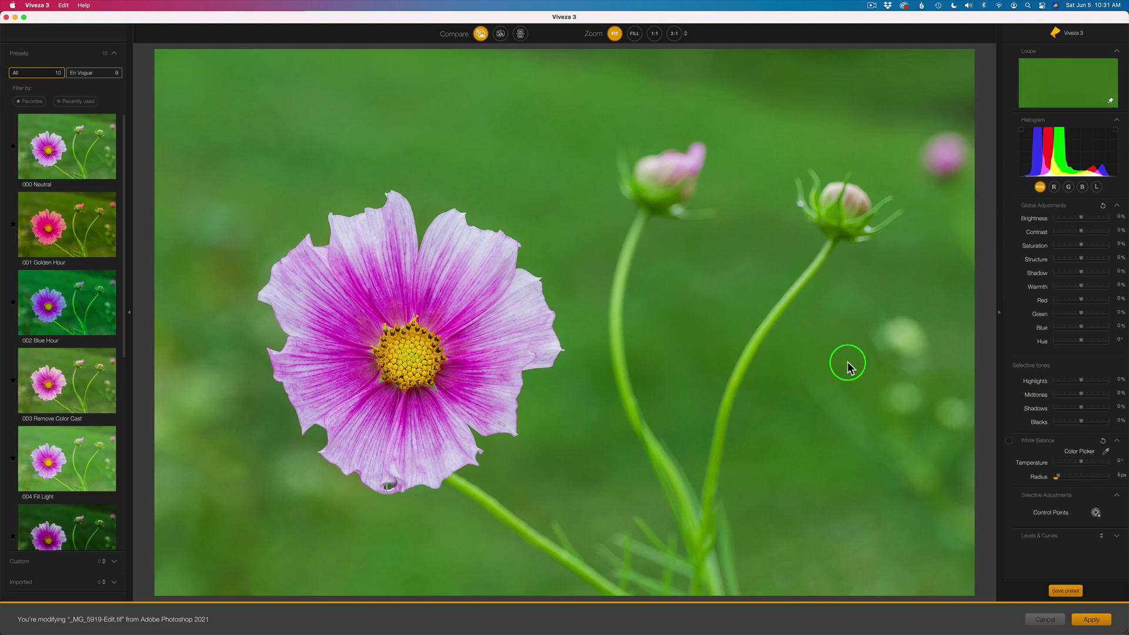
pyautogui.click(1008, 441)
pyautogui.moveTo(1081, 461); pyautogui.dragTo(1090, 462)
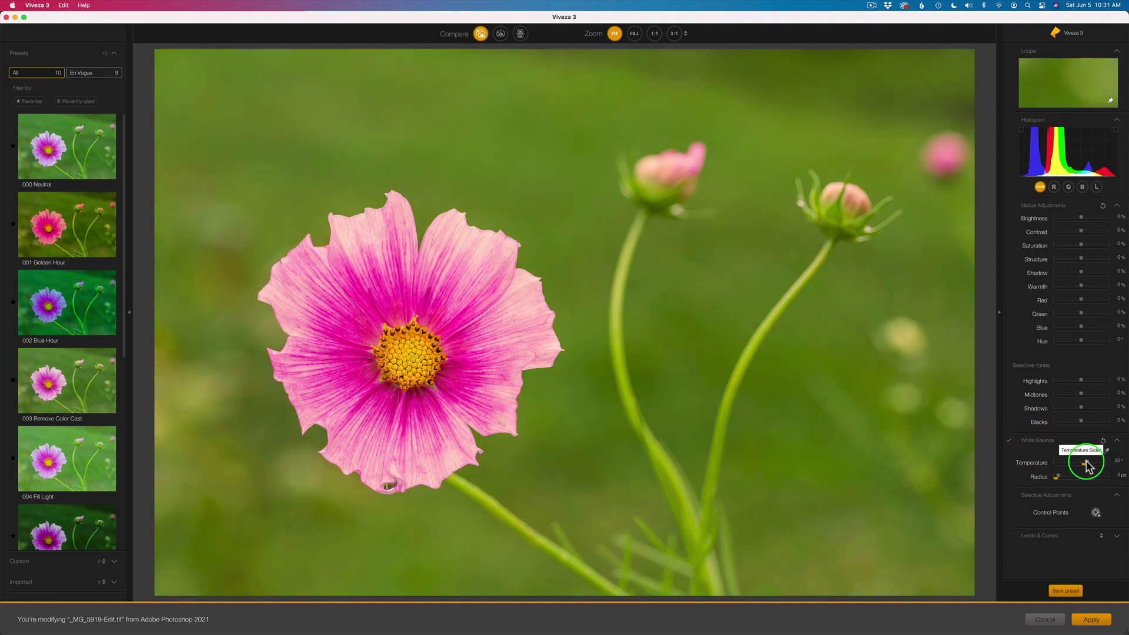
pyautogui.moveTo(1086, 462); pyautogui.dragTo(1075, 463)
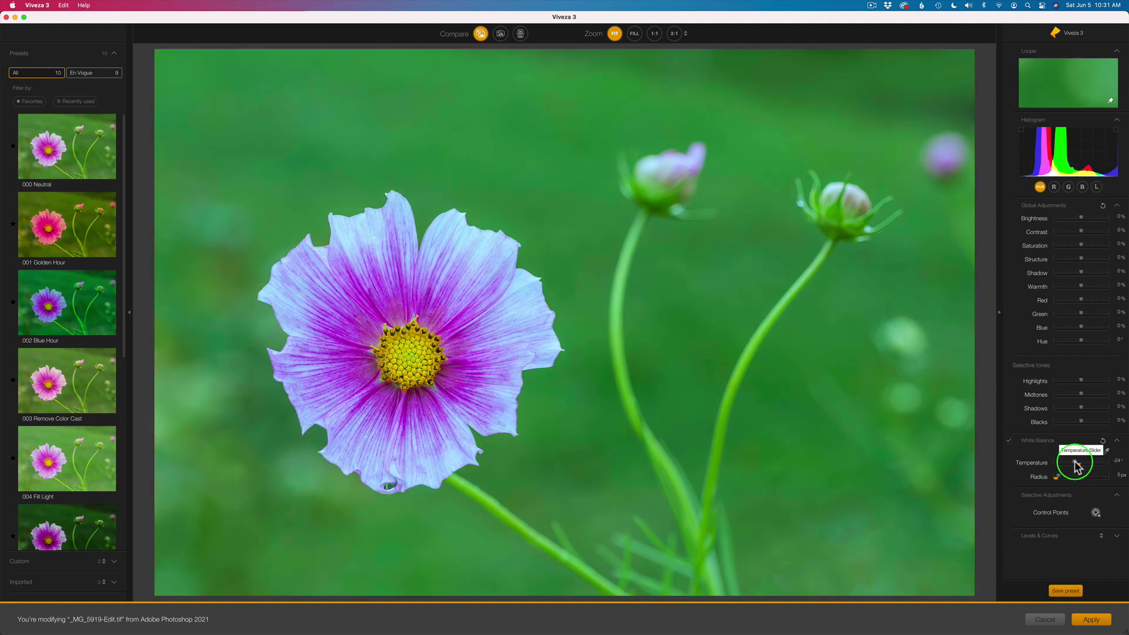
pyautogui.doubleClick(1075, 464)
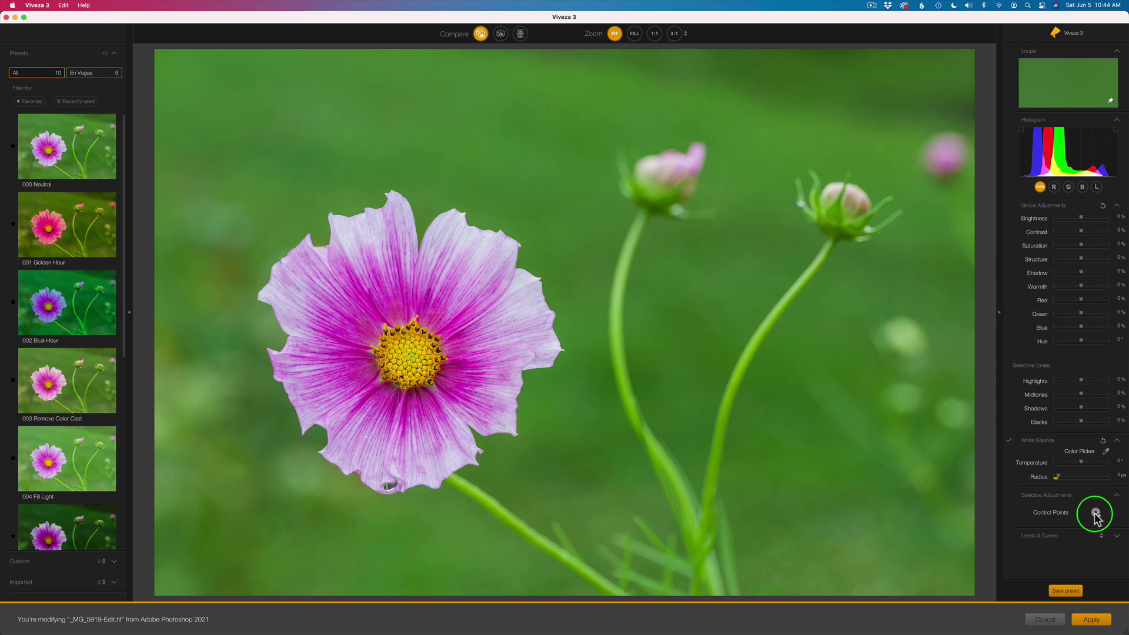
# Place Control Point 1 on the magenta petal above the centre and enlarge it to cover the bloom
pyautogui.click(1096, 513)
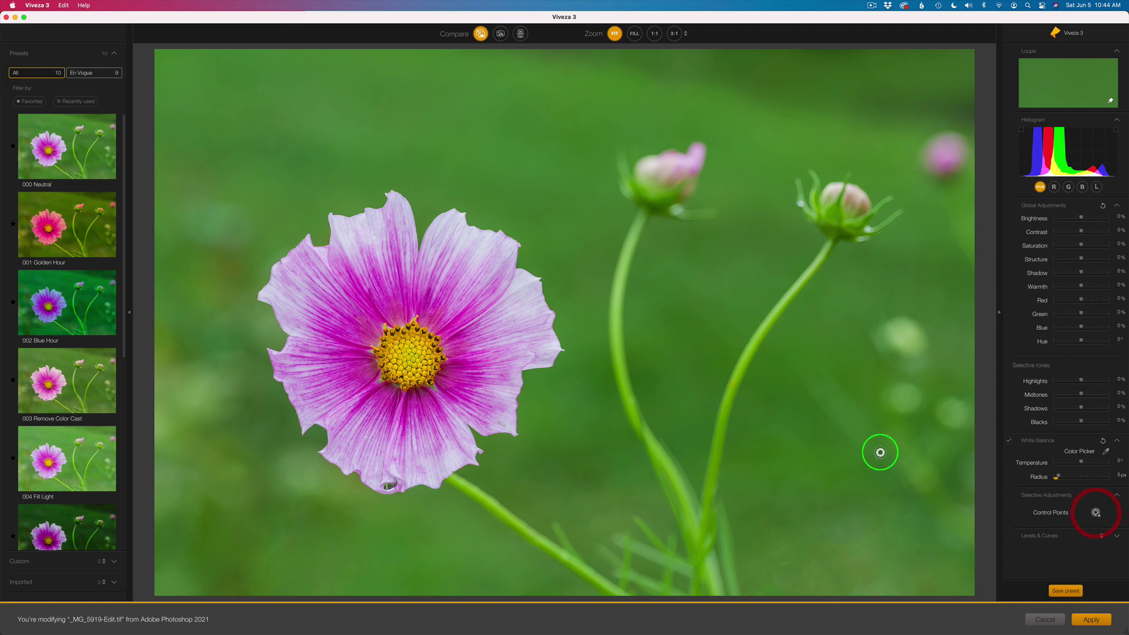
pyautogui.click(389, 304)
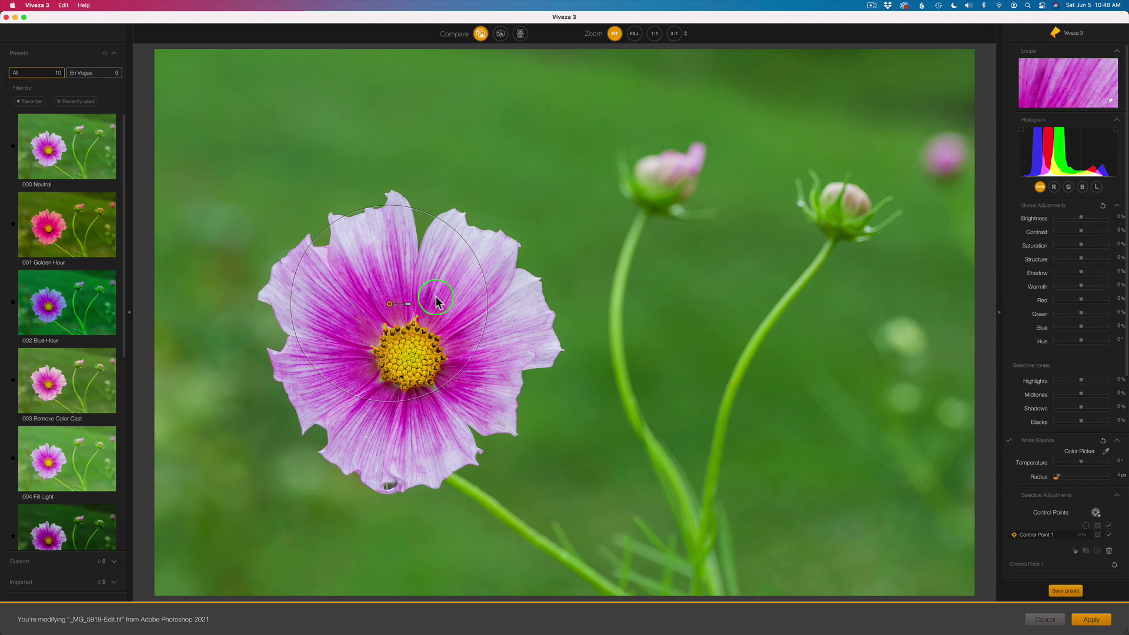
pyautogui.moveTo(408, 304); pyautogui.dragTo(409, 304)
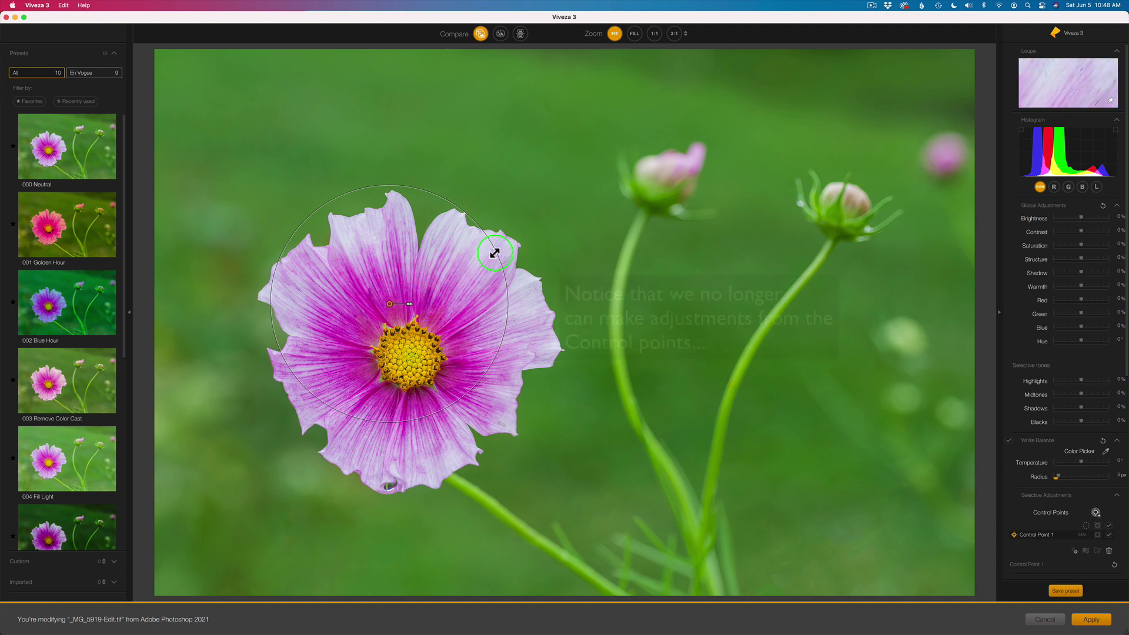
pyautogui.moveTo(491, 247); pyautogui.dragTo(479, 269)
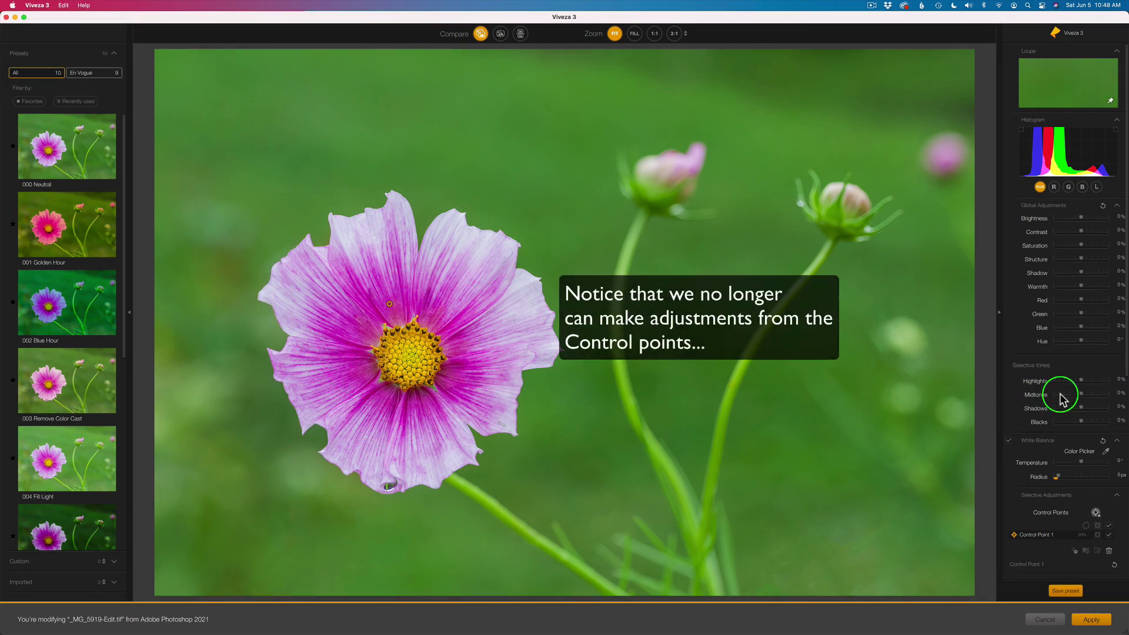
# Scroll the right panel down to Control Point 1's selectivity and adjustment settings
pyautogui.scroll(-10, 1059, 393)
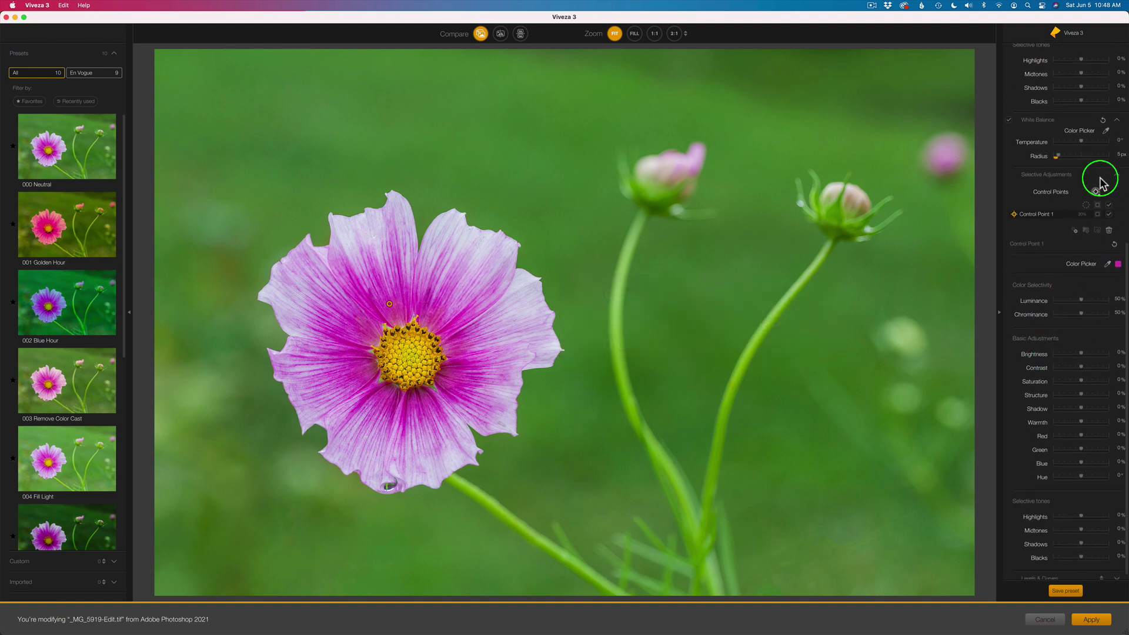
pyautogui.scroll(-1, 1084, 322)
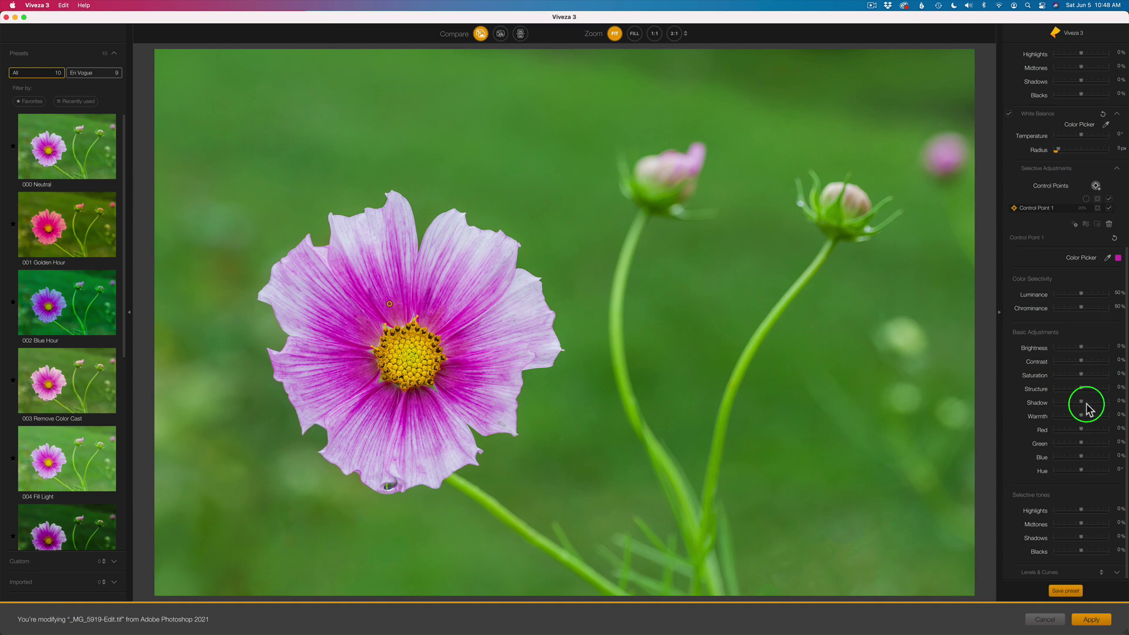
pyautogui.moveTo(1078, 207)
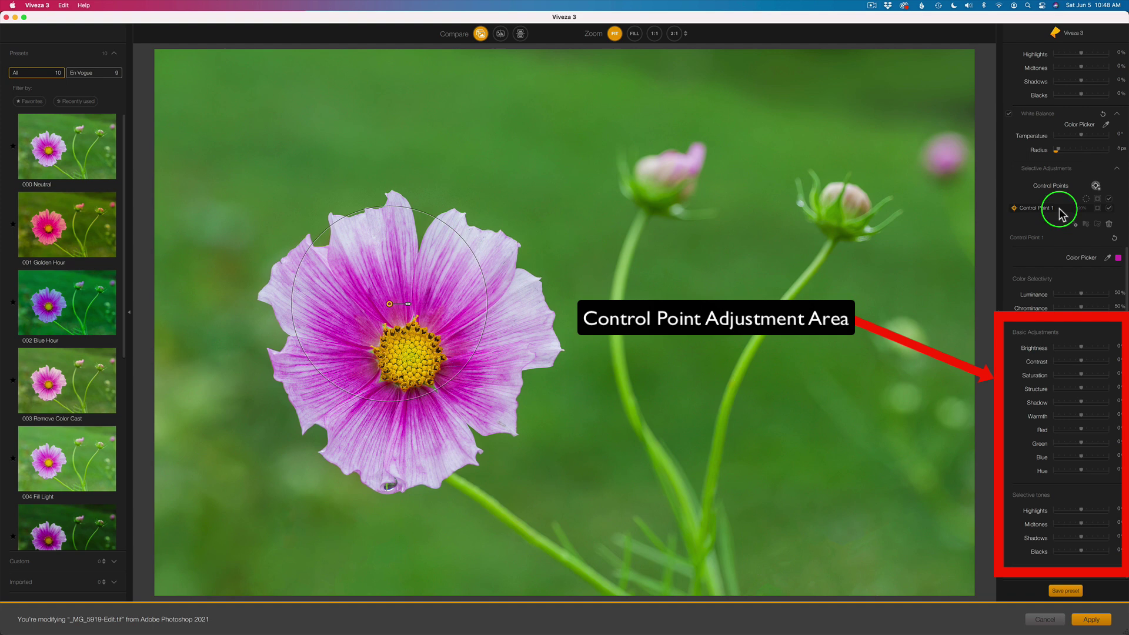
# With the mask preview on, tighten Control Point 1's luminance selectivity and set chrominance to 37%
pyautogui.click(1097, 208)
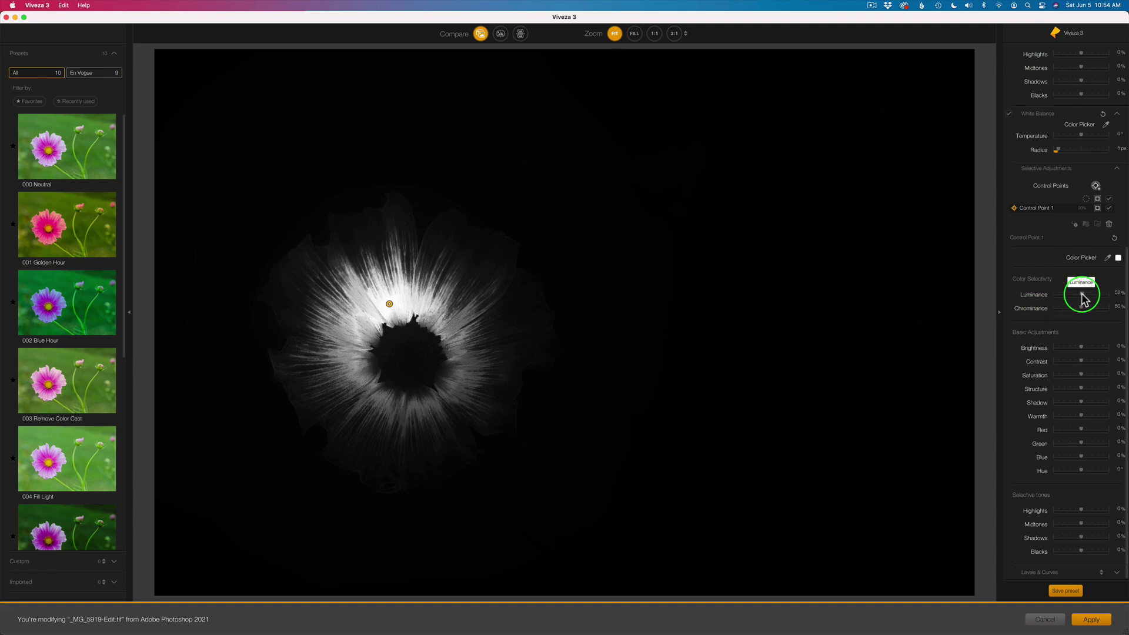
pyautogui.moveTo(1082, 297)
pyautogui.mouseDown()
pyautogui.moveTo(1101, 298)
pyautogui.moveTo(1063, 298)
pyautogui.moveTo(1096, 310)
pyautogui.moveTo(1062, 310)
pyautogui.moveTo(1072, 311)
pyautogui.mouseUp()
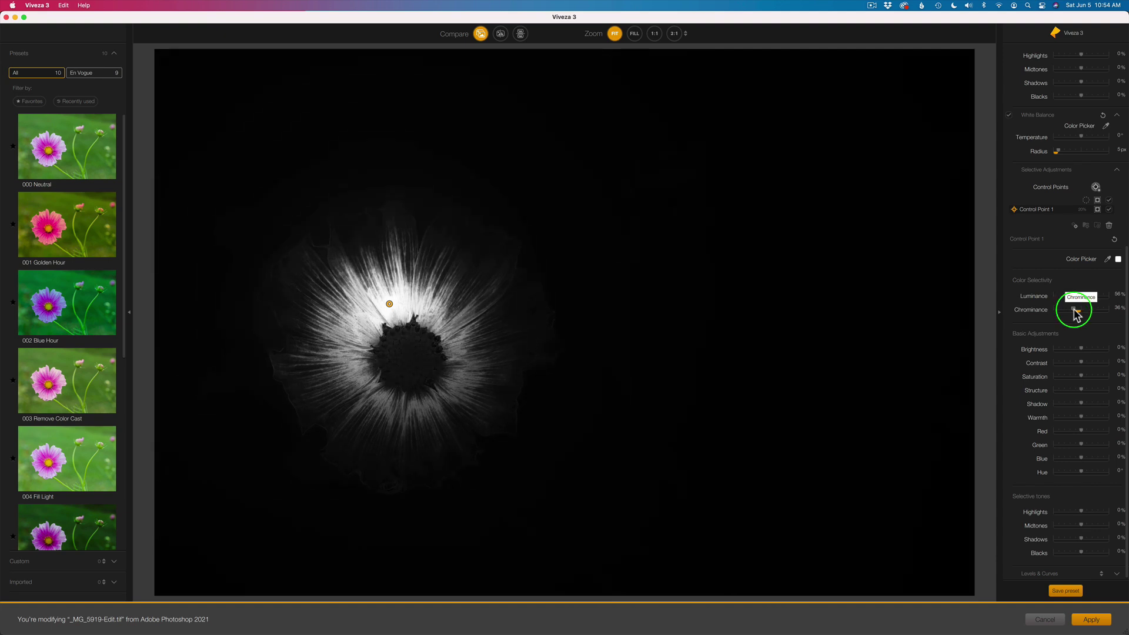
pyautogui.moveTo(1071, 309); pyautogui.dragTo(1072, 309)
pyautogui.click(1097, 209)
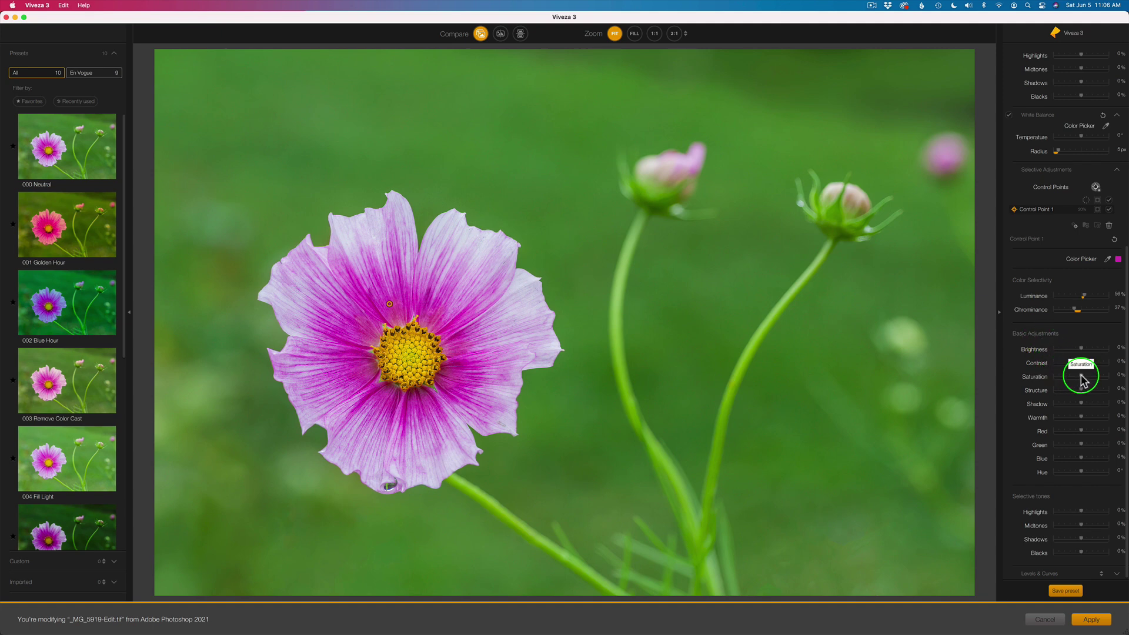
# Raise Control Point 1's Brightness to 15% and Saturation to 24%
pyautogui.moveTo(1080, 376); pyautogui.dragTo(1084, 353)
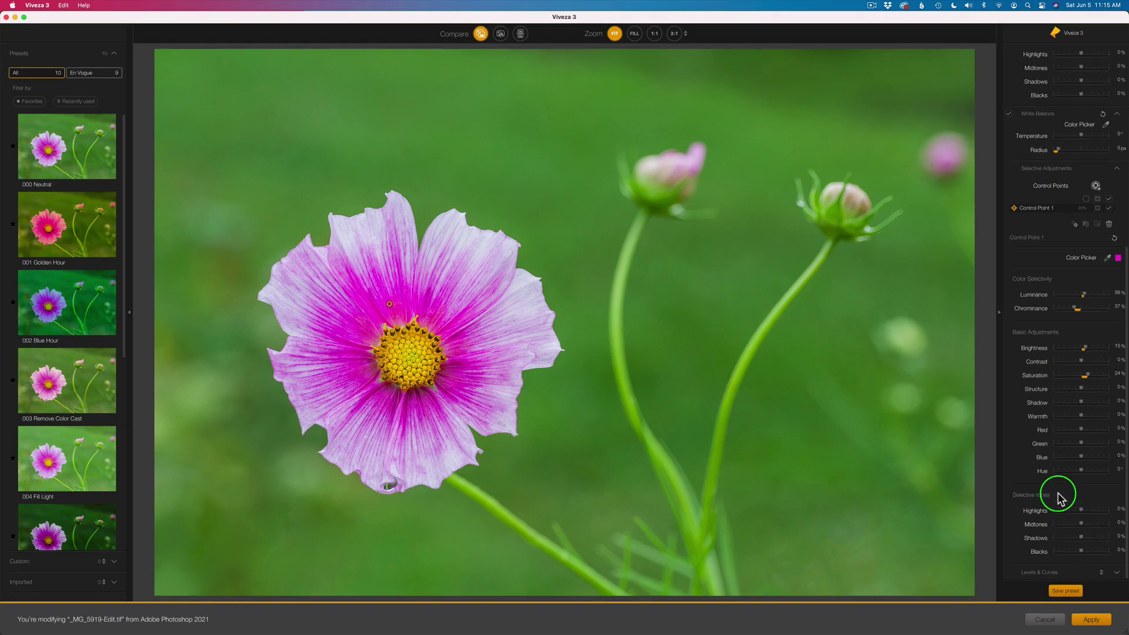
# Make Control Point 1's name editable in the list and type 'Flower Center'
pyautogui.click(1043, 209)
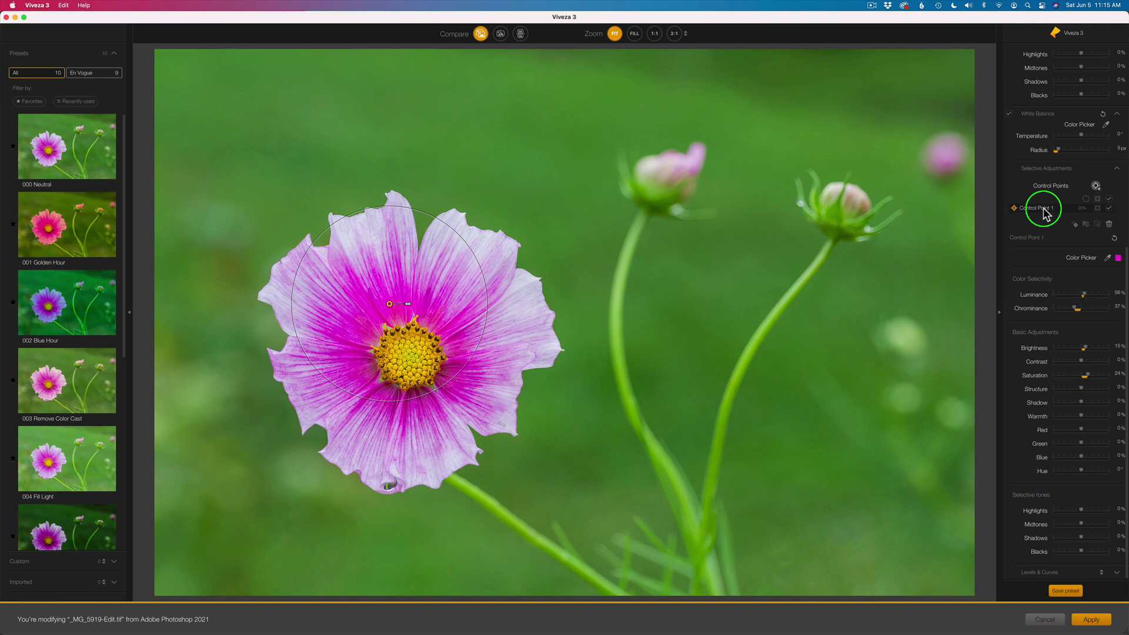
pyautogui.doubleClick(1043, 208)
pyautogui.write('Flower Center')
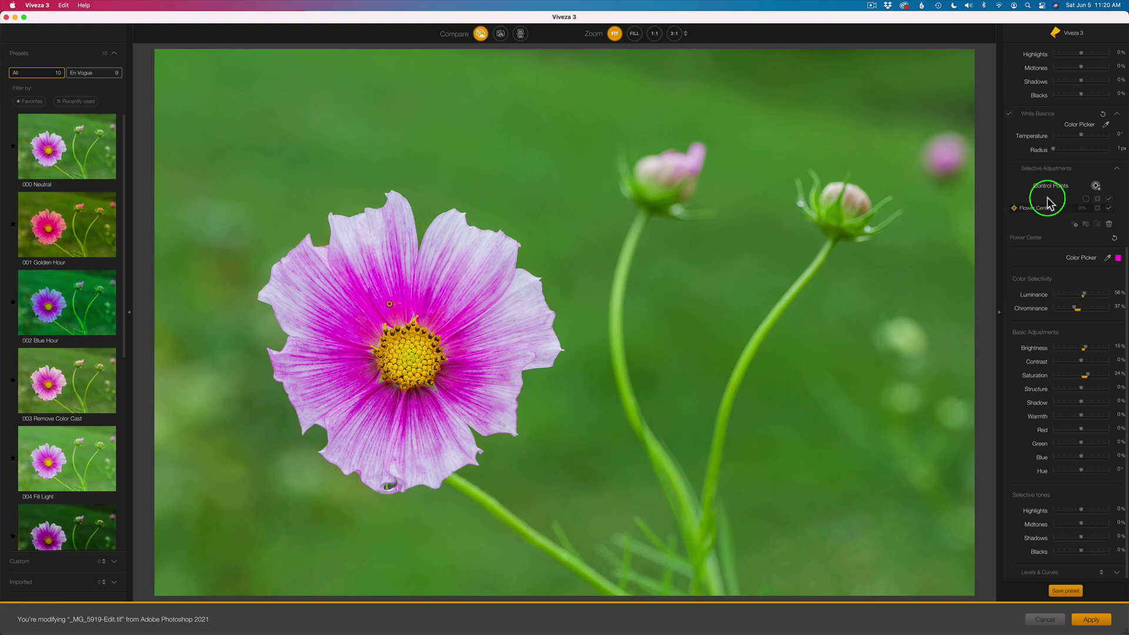
# Place Control Point 4 on the green background above the right bud and widen its radius to 54%
pyautogui.click(1095, 186)
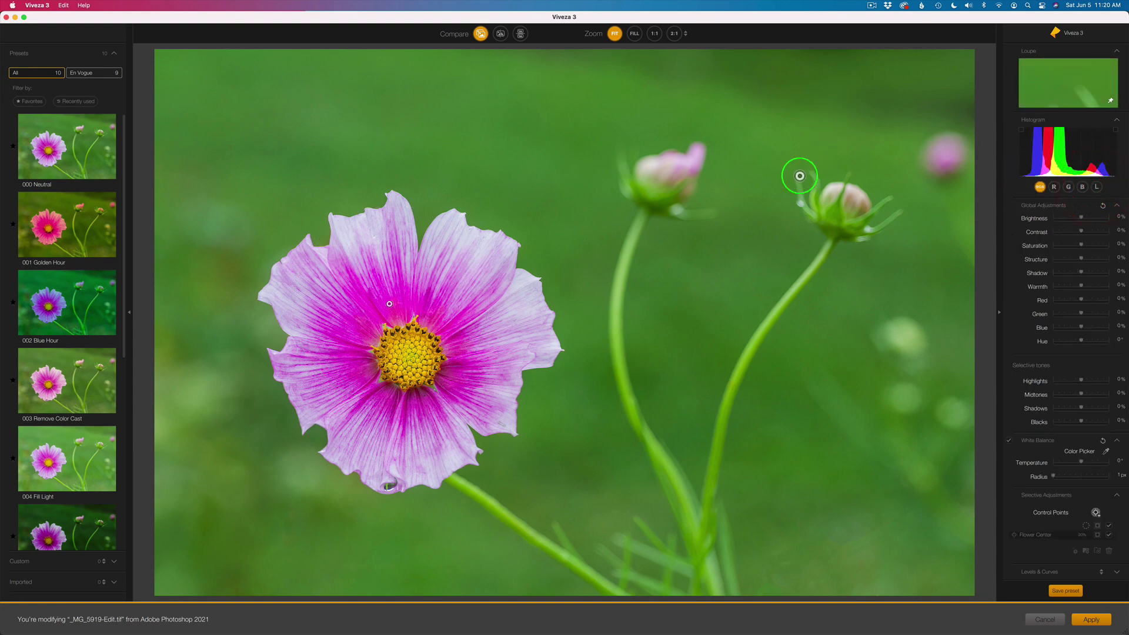
pyautogui.click(774, 180)
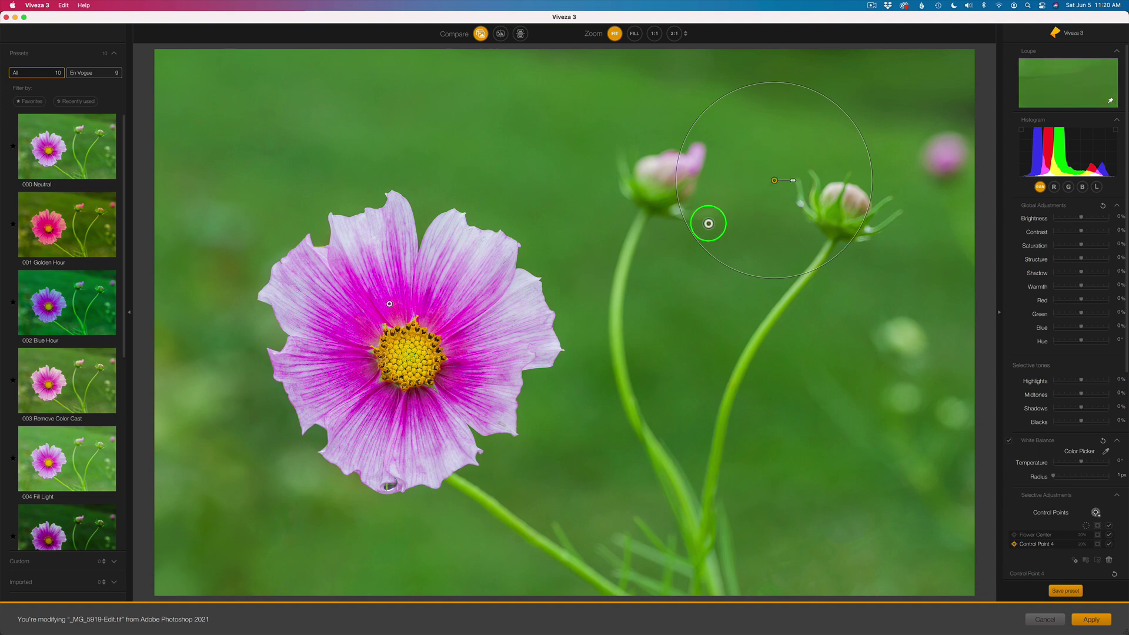
pyautogui.moveTo(647, 275); pyautogui.dragTo(549, 325)
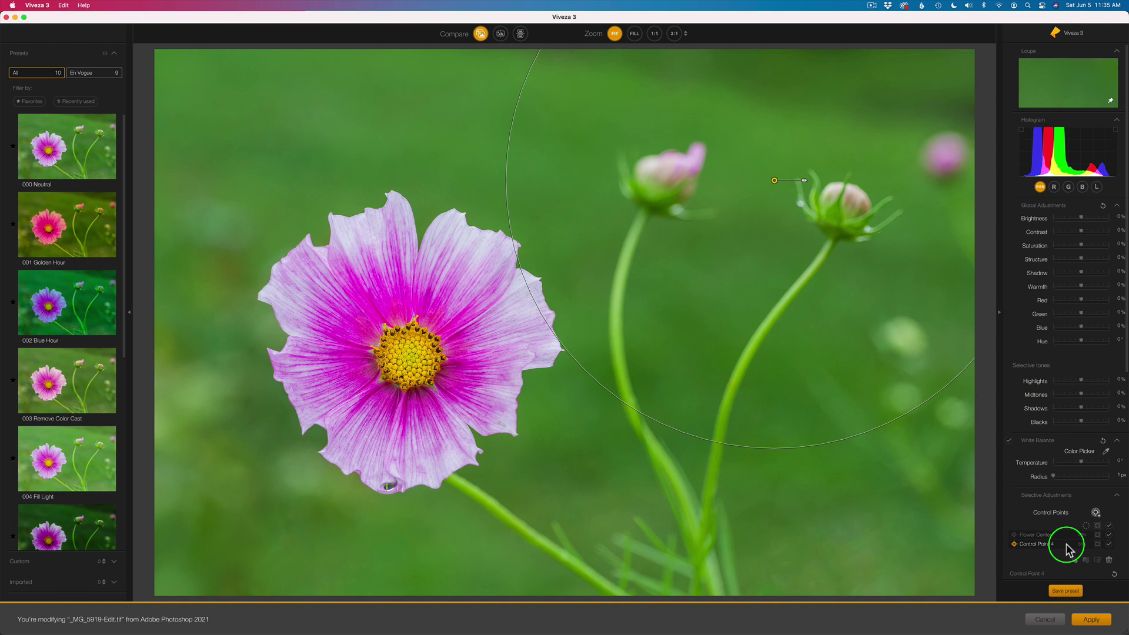
# Drop Control Point 4's Luminance and Chrominance selectivity to 0%, checking the selection mask, then hiding it
pyautogui.click(1097, 544)
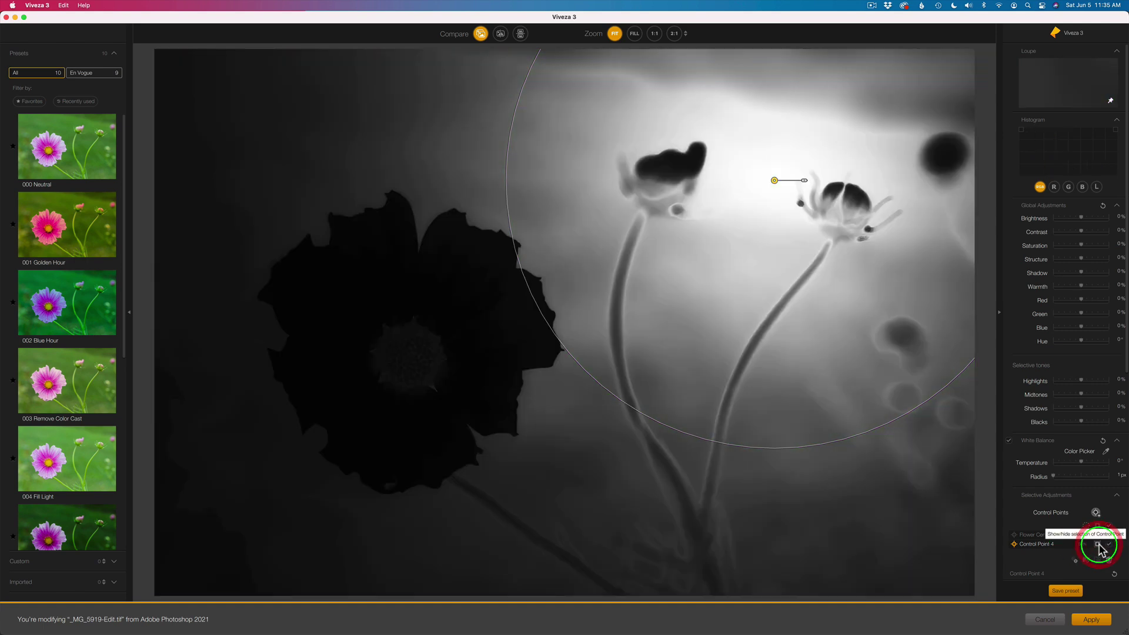
pyautogui.scroll(-5, 1092, 549)
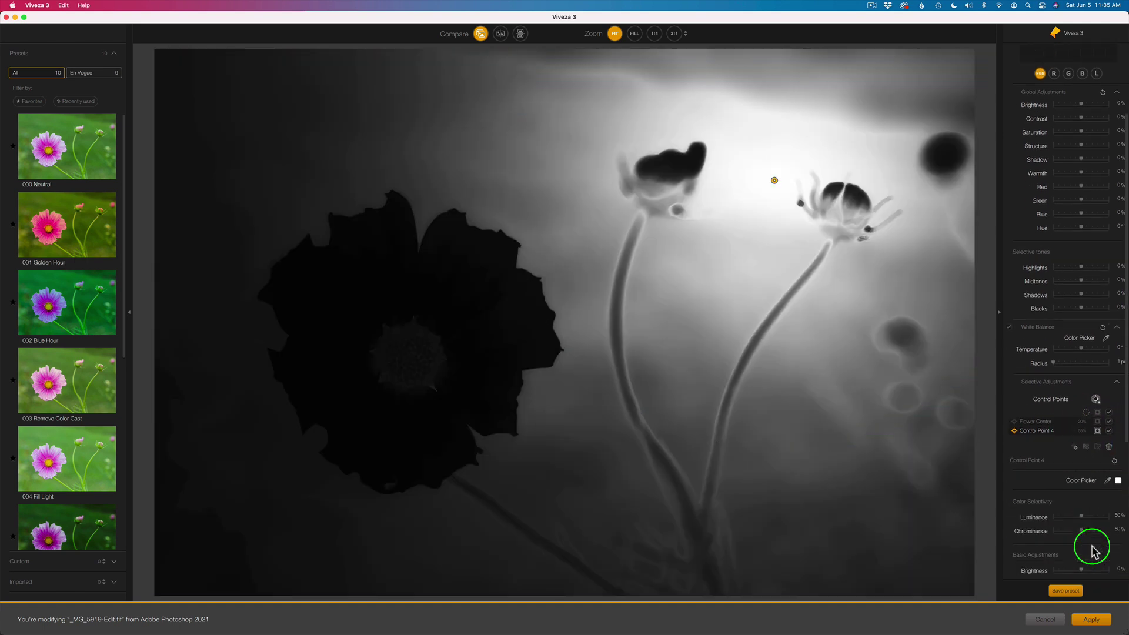
pyautogui.scroll(-6, 1091, 529)
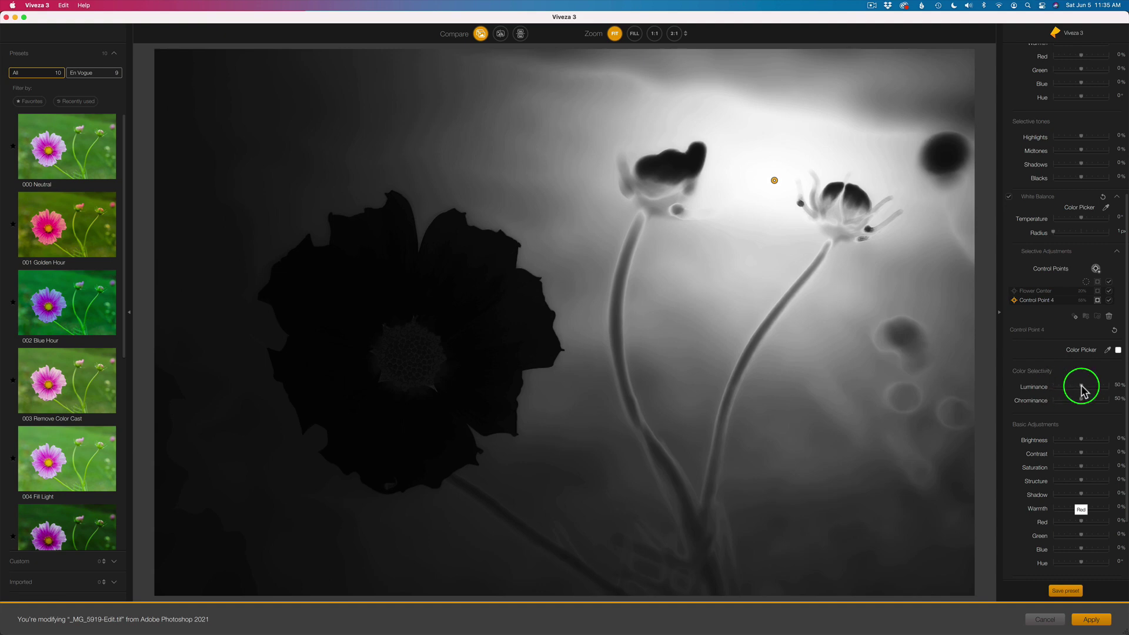
pyautogui.click(1043, 385)
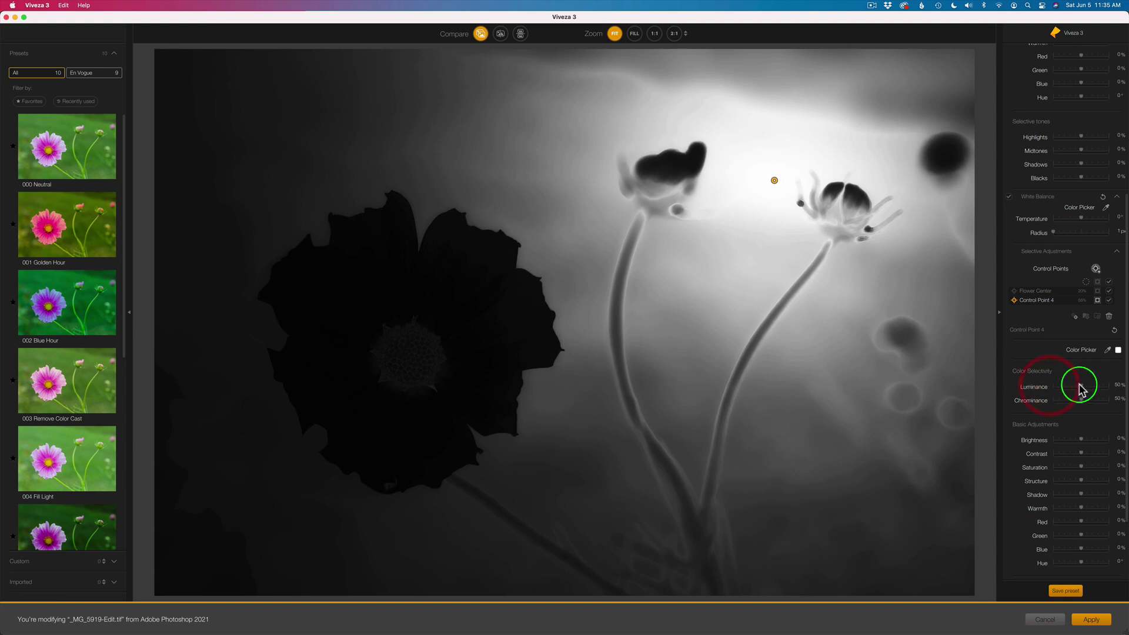
pyautogui.moveTo(1075, 388); pyautogui.dragTo(1040, 386)
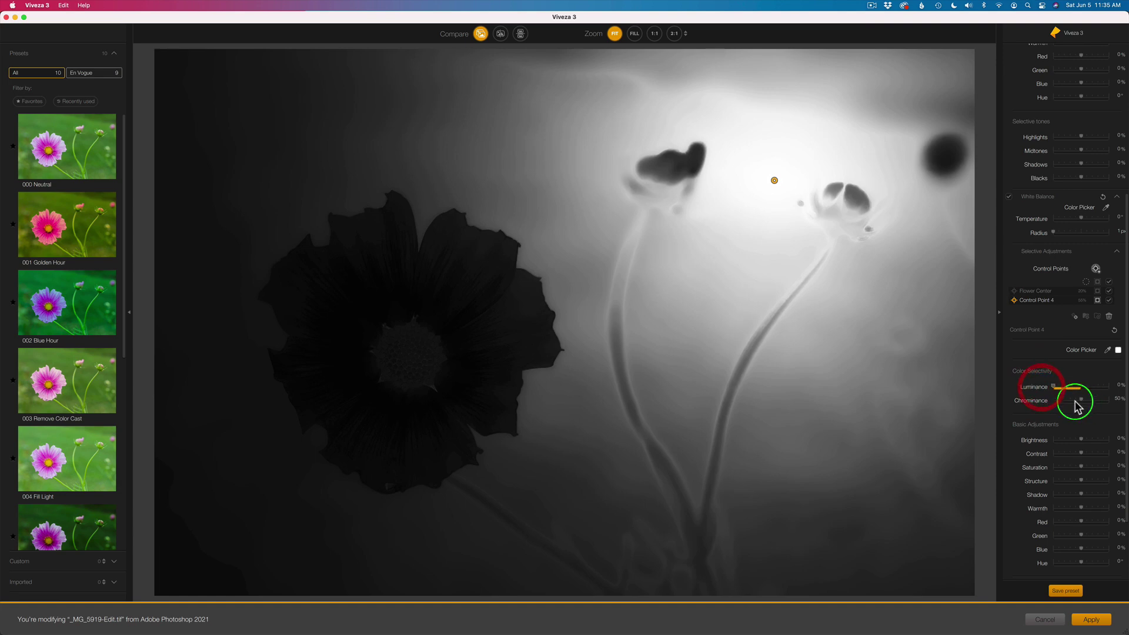
pyautogui.moveTo(1081, 401); pyautogui.dragTo(1047, 406)
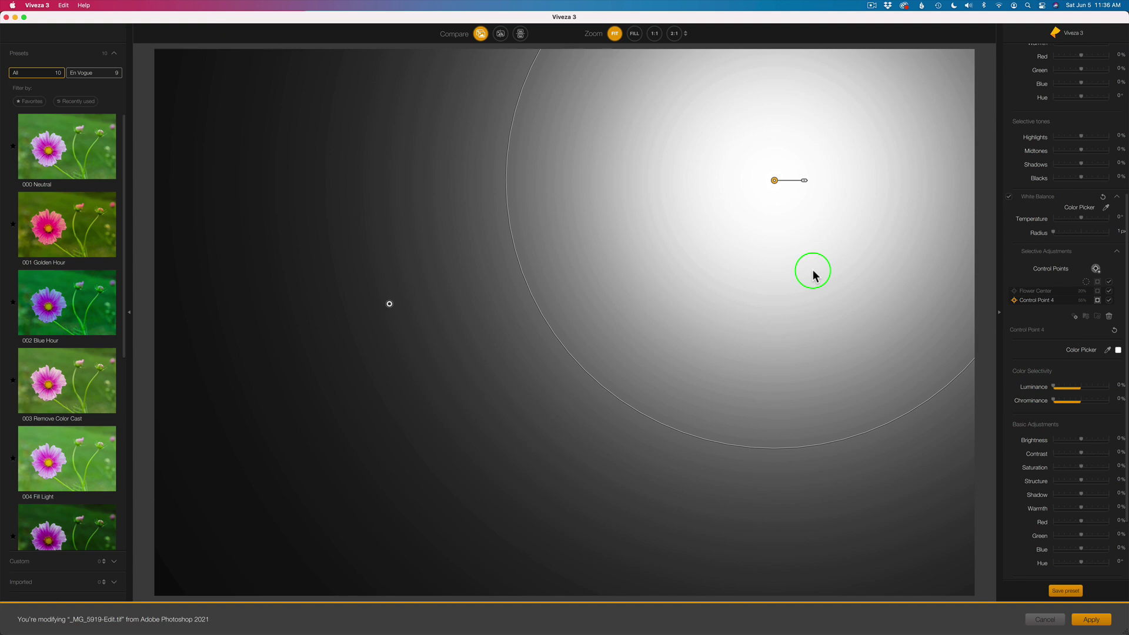
pyautogui.click(1097, 299)
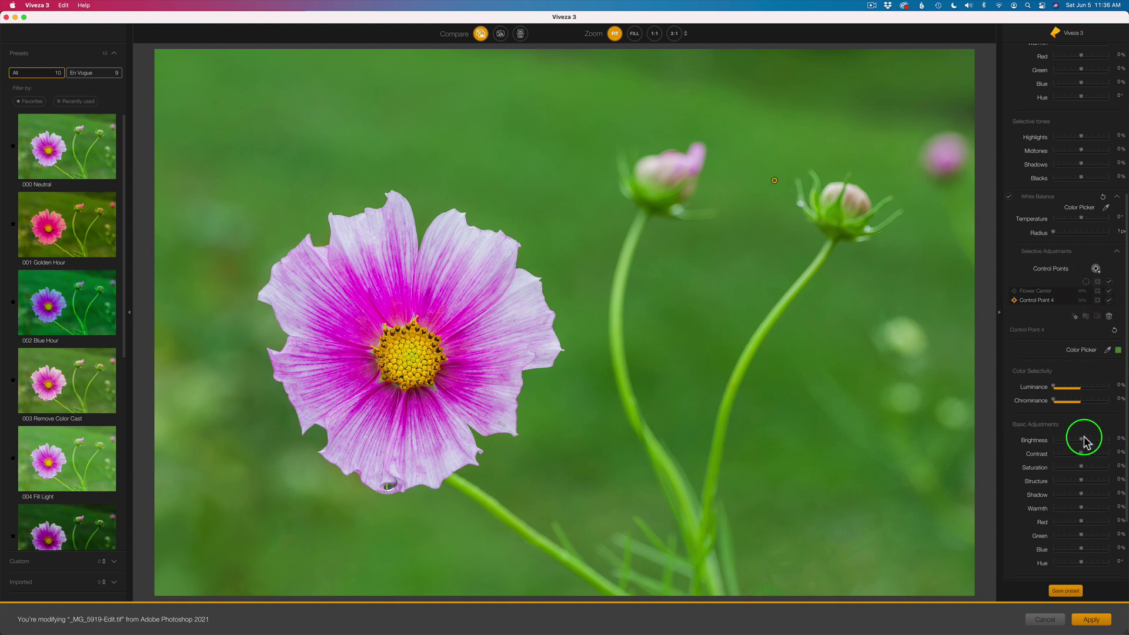
# Give Control Point 4 Brightness 56% and Structure -100% to soften and lighten the background
pyautogui.moveTo(1083, 438); pyautogui.dragTo(1097, 444)
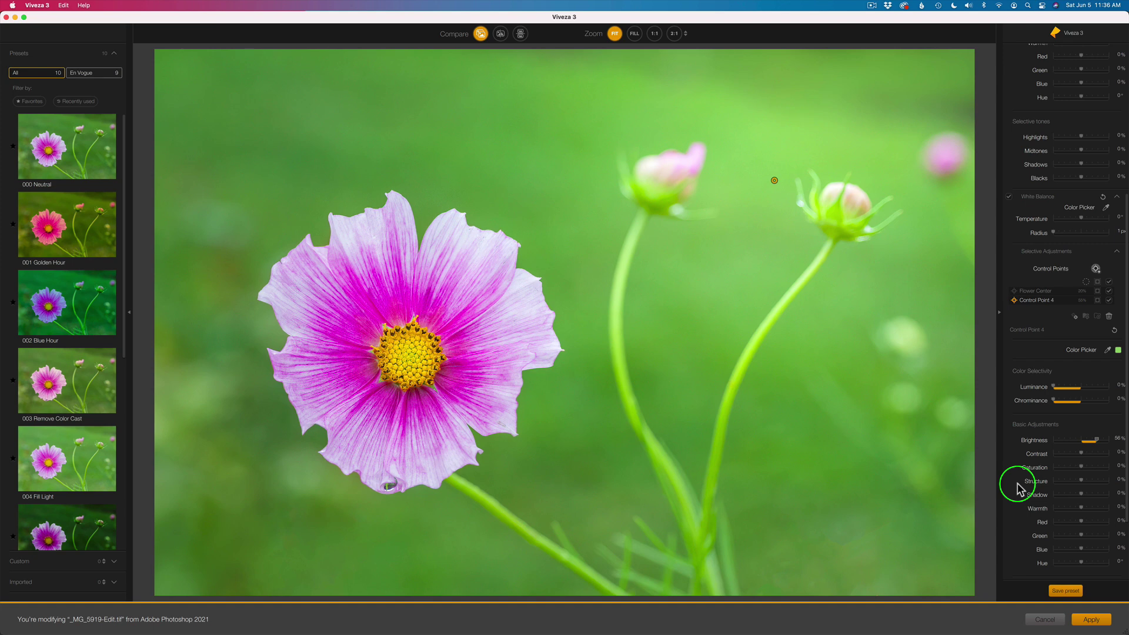
pyautogui.moveTo(1080, 479); pyautogui.dragTo(1012, 481)
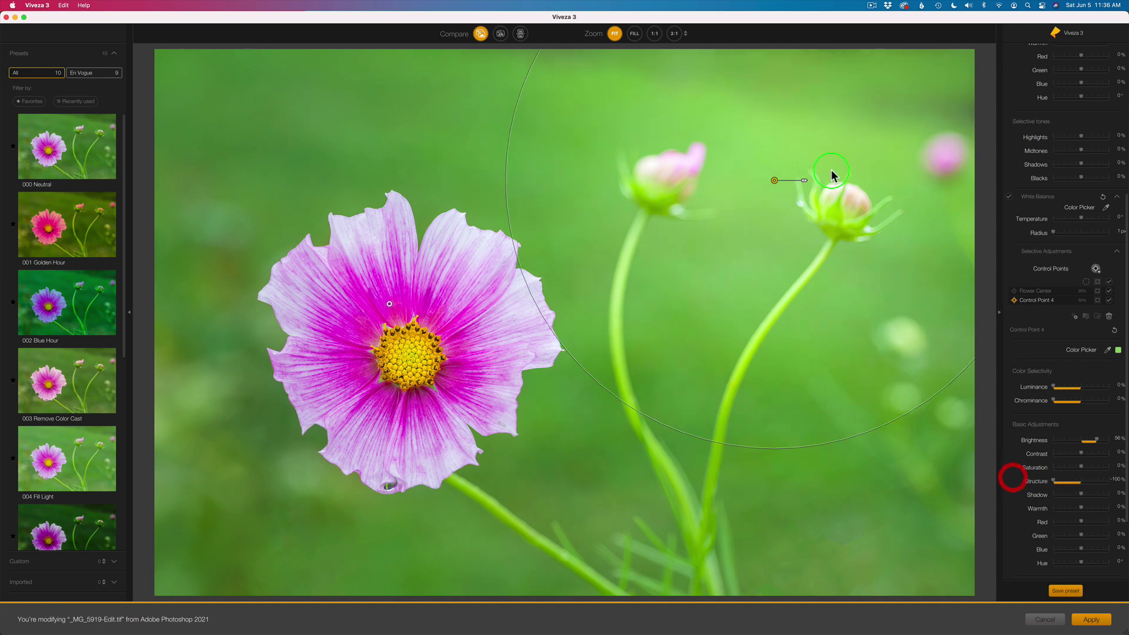
pyautogui.click(769, 160)
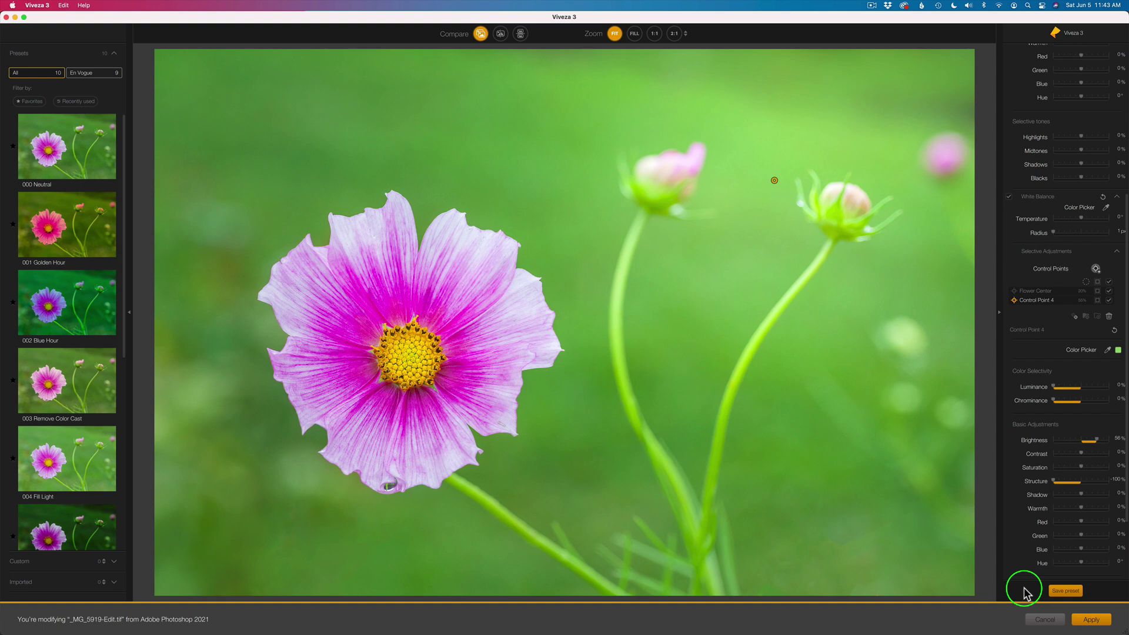
pyautogui.click(1064, 590)
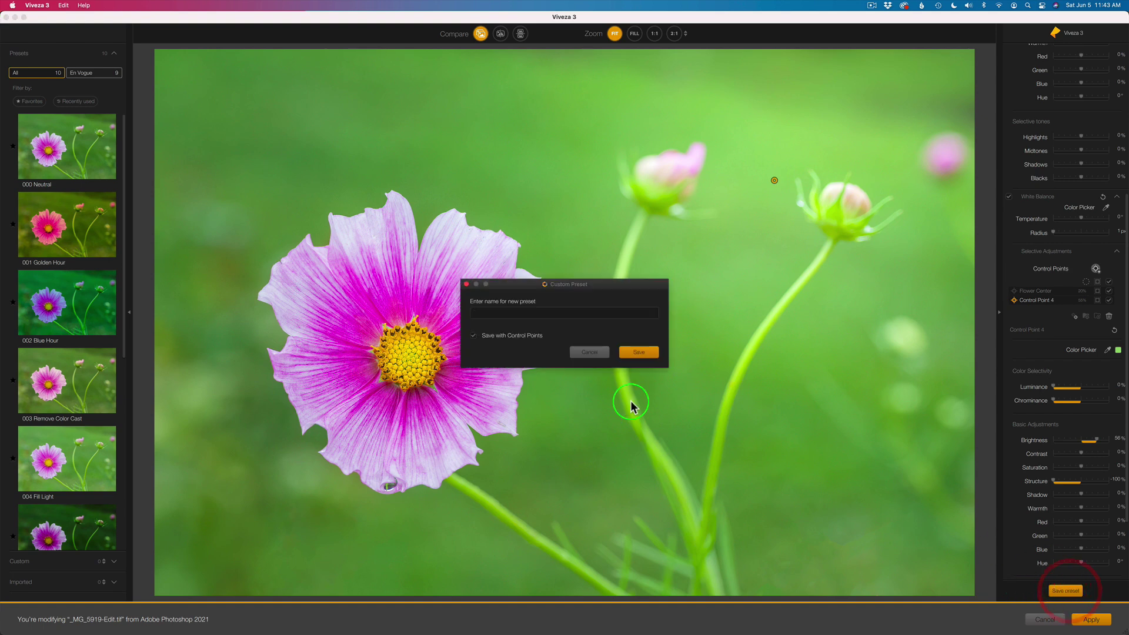
pyautogui.click(531, 309)
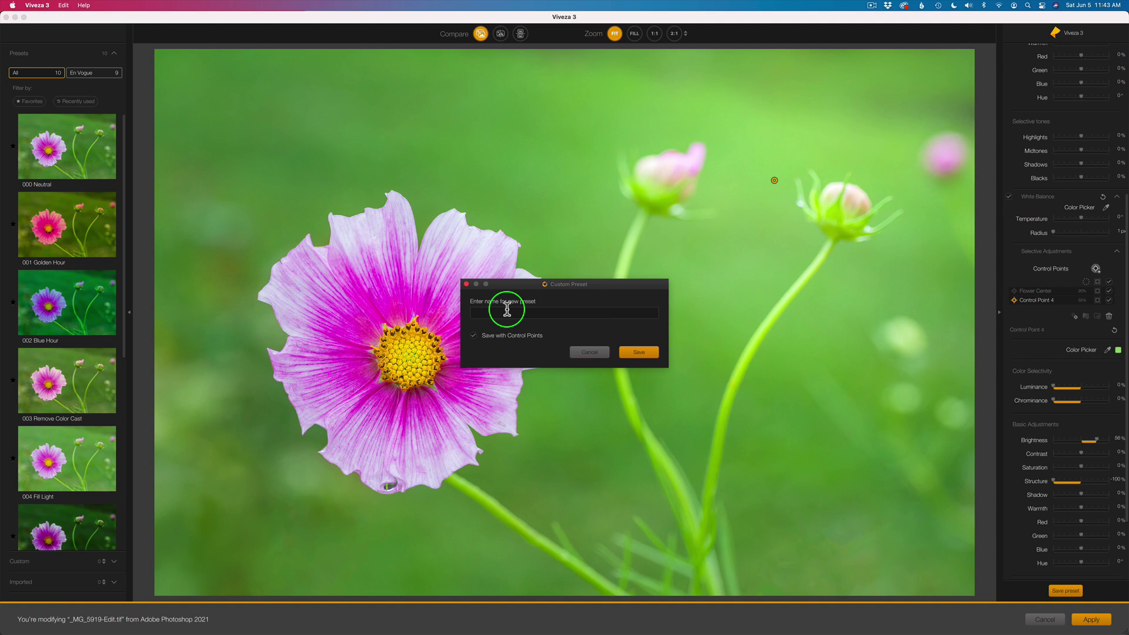
pyautogui.click(474, 336)
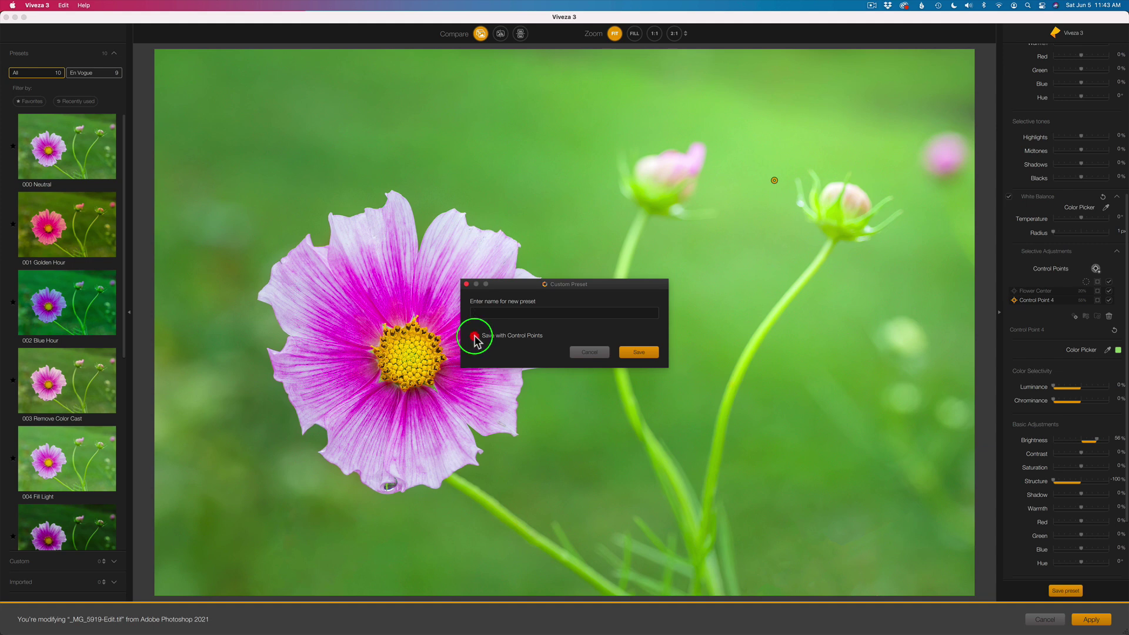
pyautogui.click(474, 336)
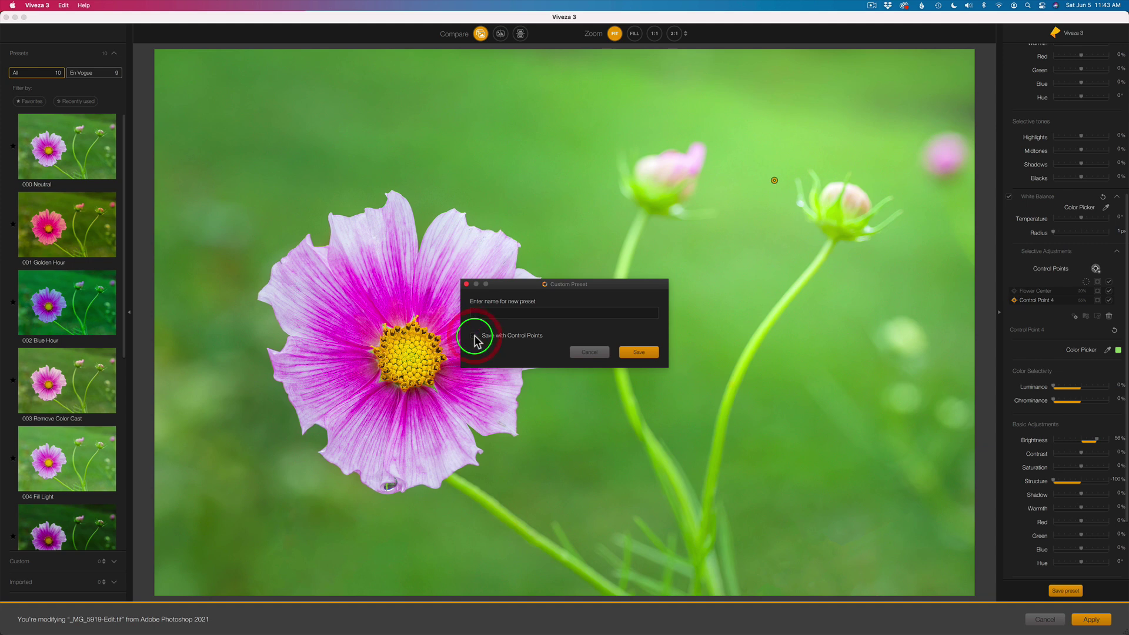
pyautogui.click(587, 351)
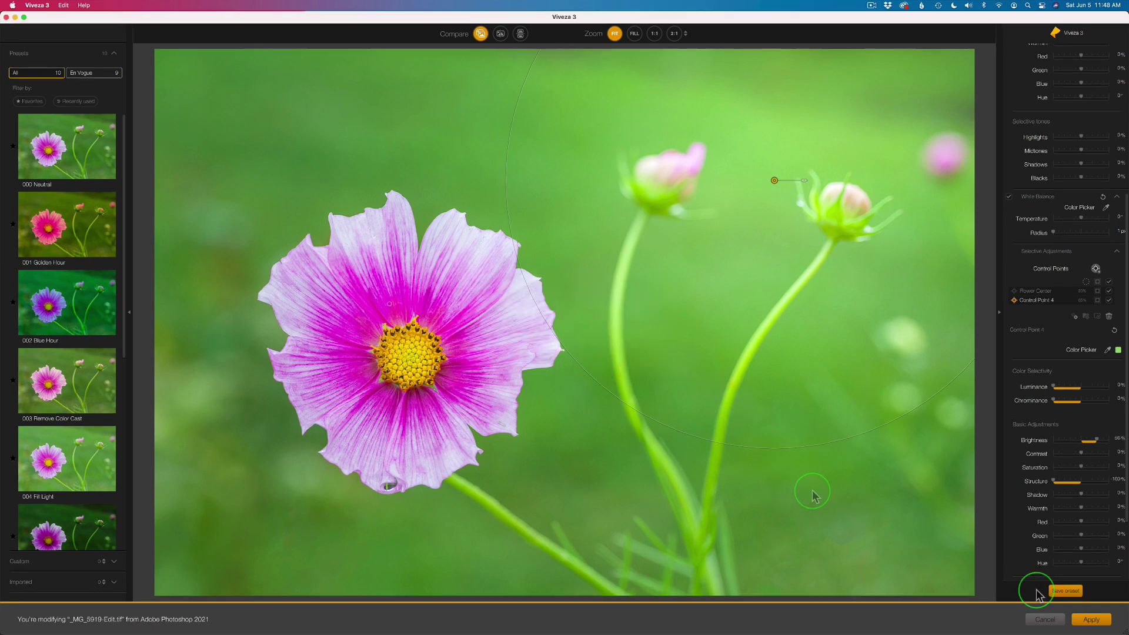
# Apply the Viveza 3 edits back to Layer 0 copy in Photoshop
pyautogui.click(1091, 619)
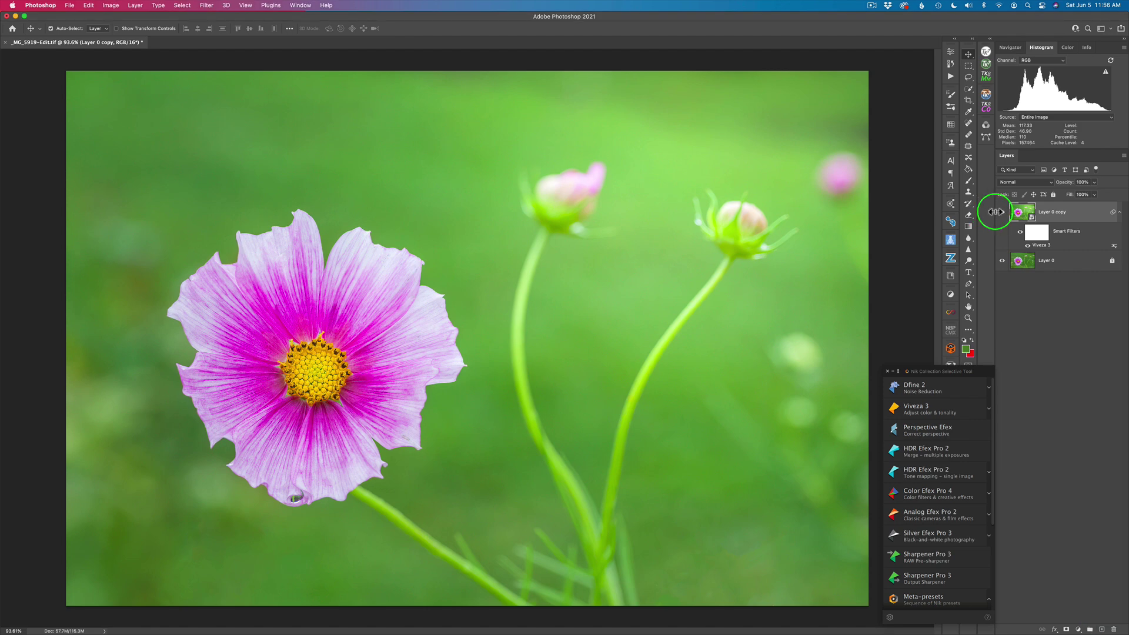
pyautogui.click(1003, 213)
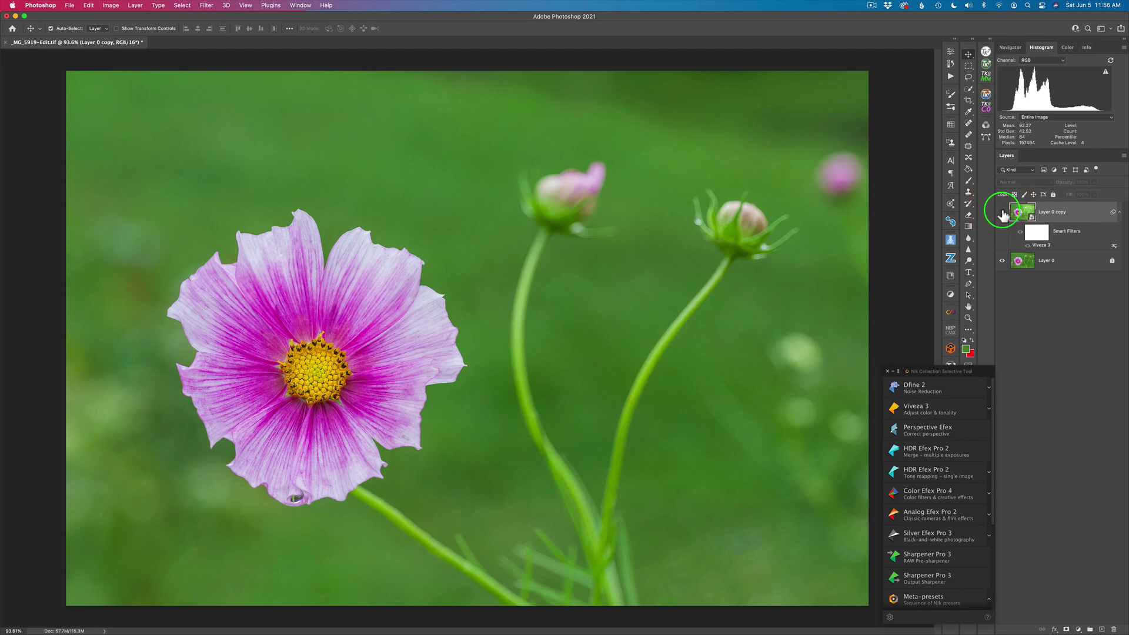
pyautogui.click(1002, 212)
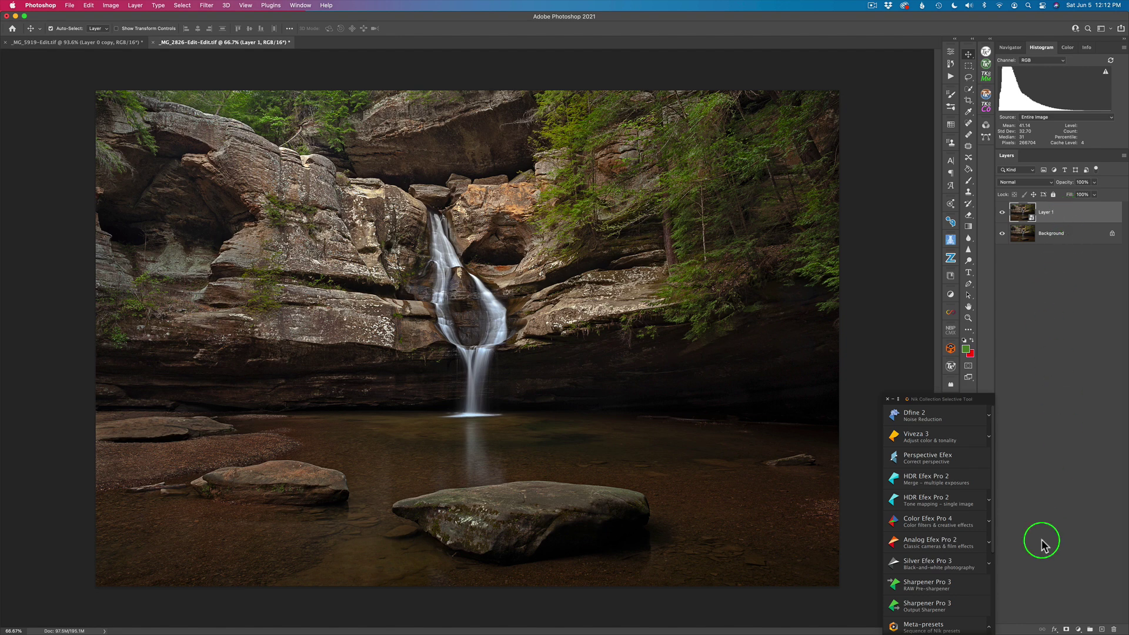
# Send the waterfall photo to Silver Efex Pro 3 and enable the histogram's tonal zone overlay
pyautogui.click(940, 563)
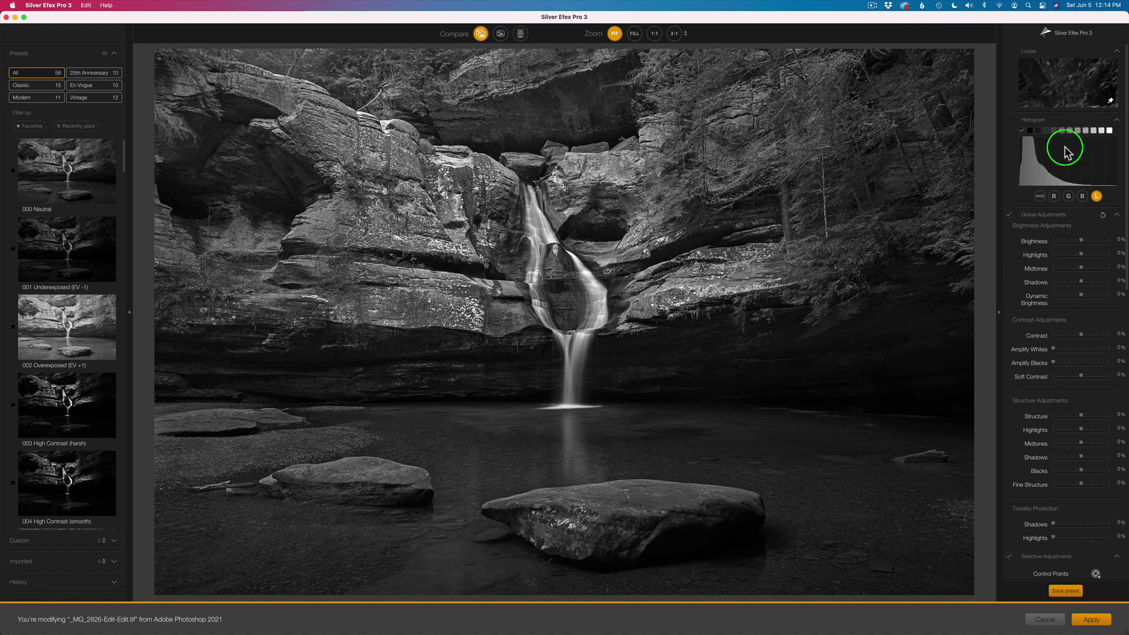
pyautogui.moveTo(1035, 132)
pyautogui.click(1109, 131)
pyautogui.click(1023, 131)
pyautogui.click(1024, 131)
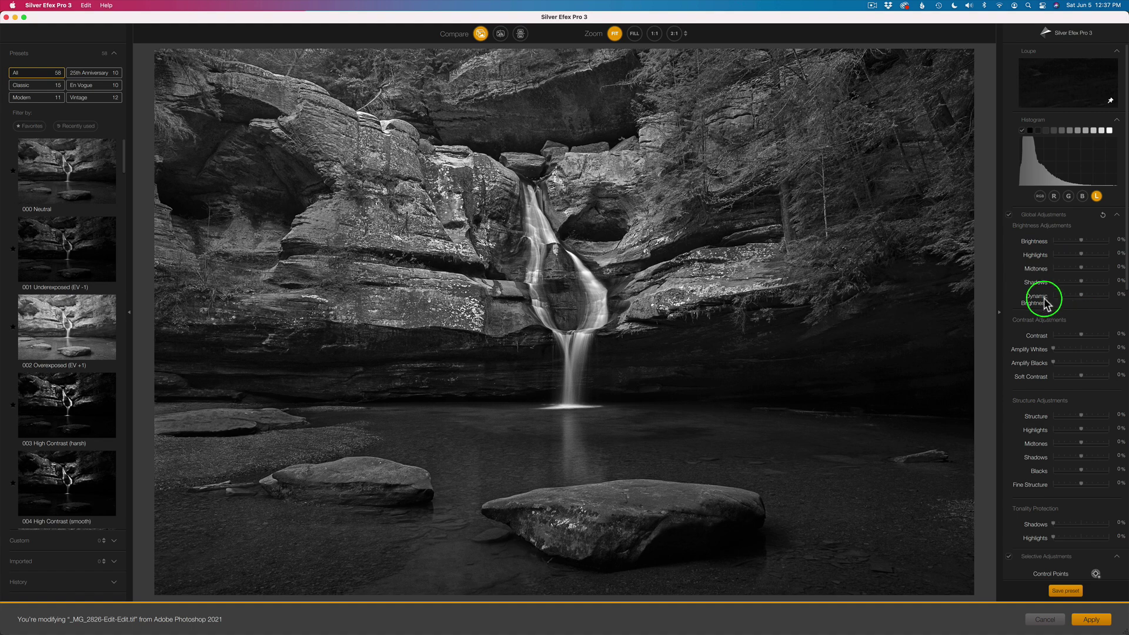
pyautogui.scroll(-3, 1043, 302)
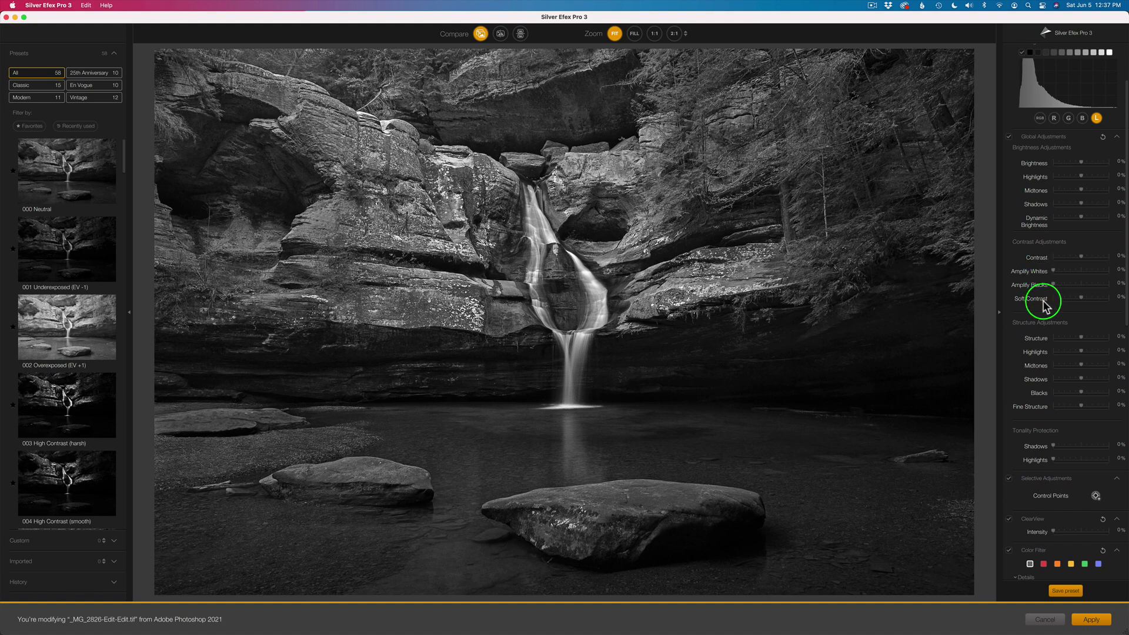
pyautogui.scroll(-3, 1043, 298)
pyautogui.scroll(-1, 1058, 266)
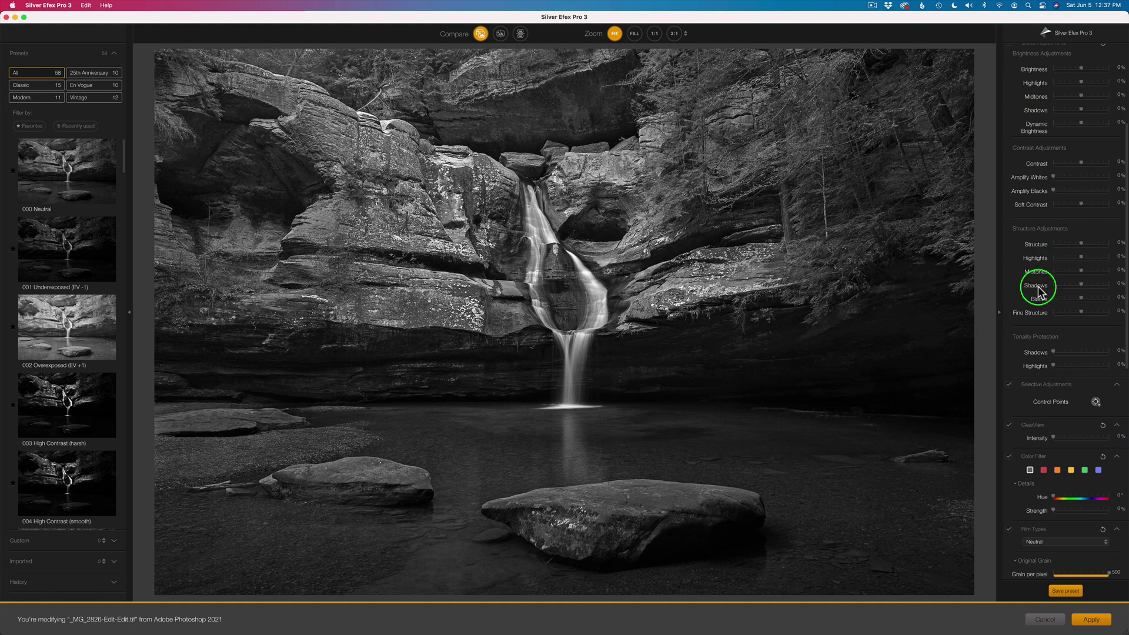
pyautogui.scroll(-3, 1039, 294)
pyautogui.scroll(-2, 1038, 288)
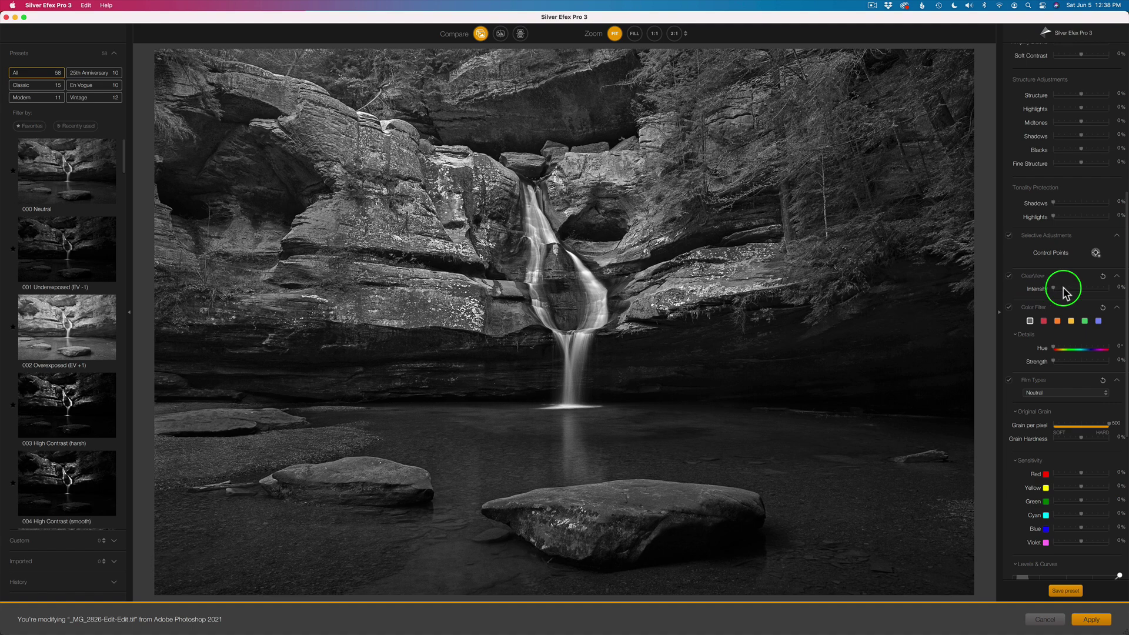
# Set ClearView intensity to 46%, toggling ClearView off and on to compare
pyautogui.click(1054, 290)
pyautogui.moveTo(1055, 288); pyautogui.dragTo(1084, 289)
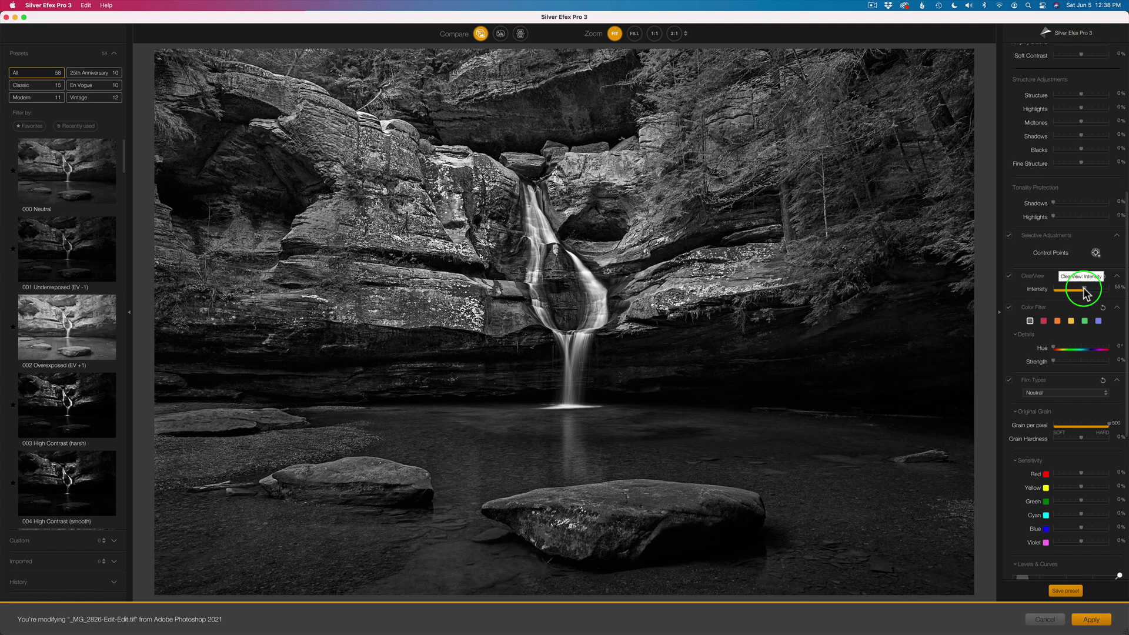
pyautogui.moveTo(1084, 291); pyautogui.dragTo(1072, 294)
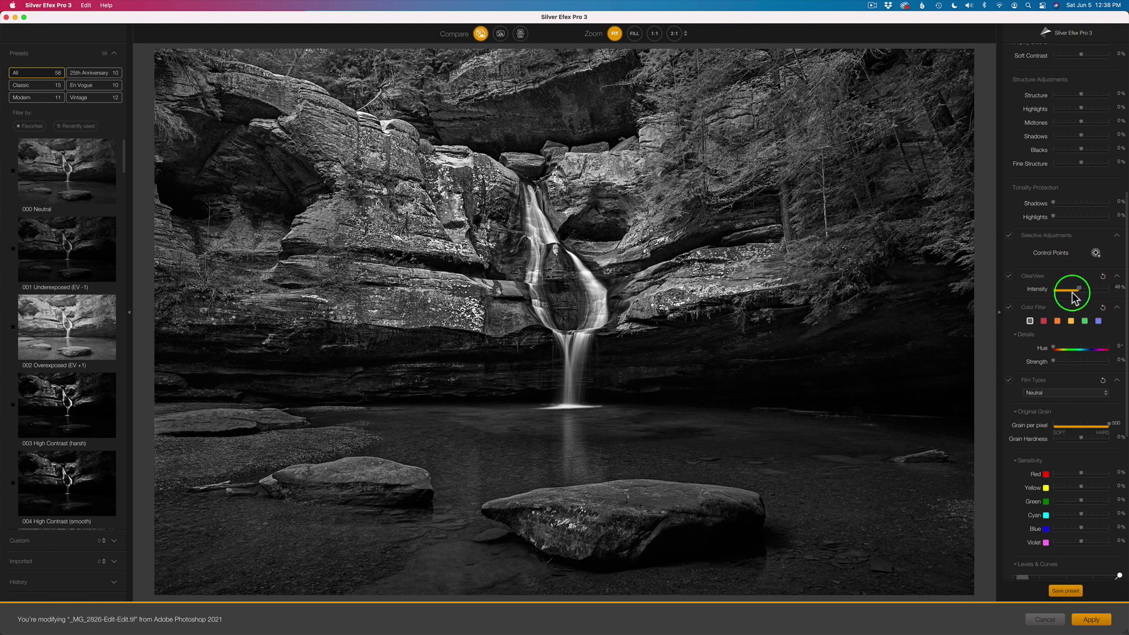
pyautogui.click(1009, 276)
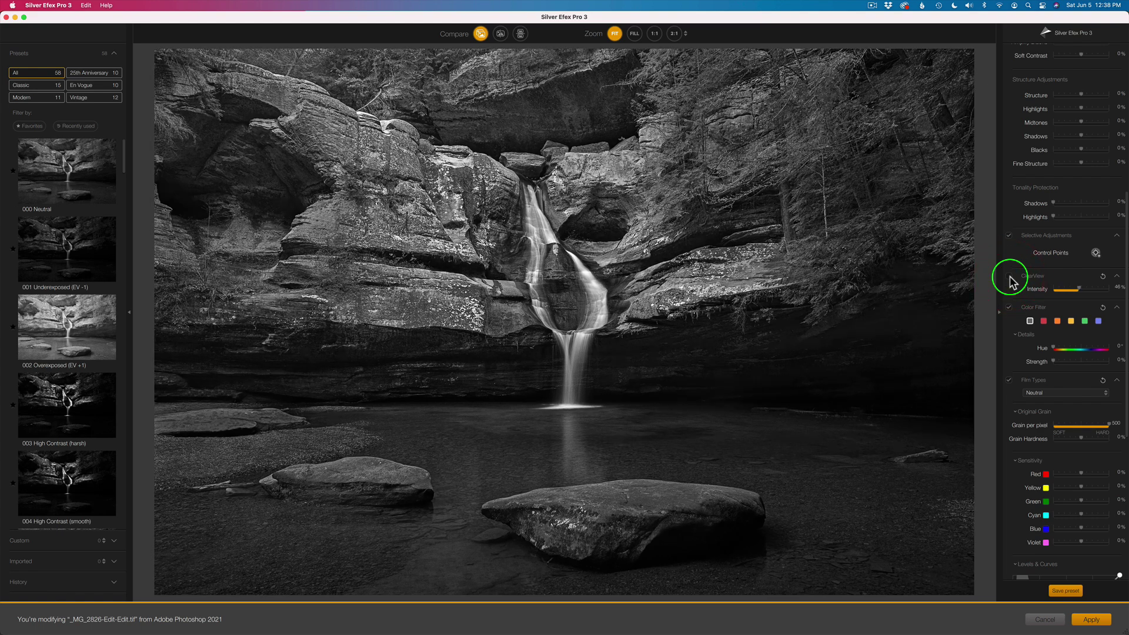
pyautogui.click(1009, 277)
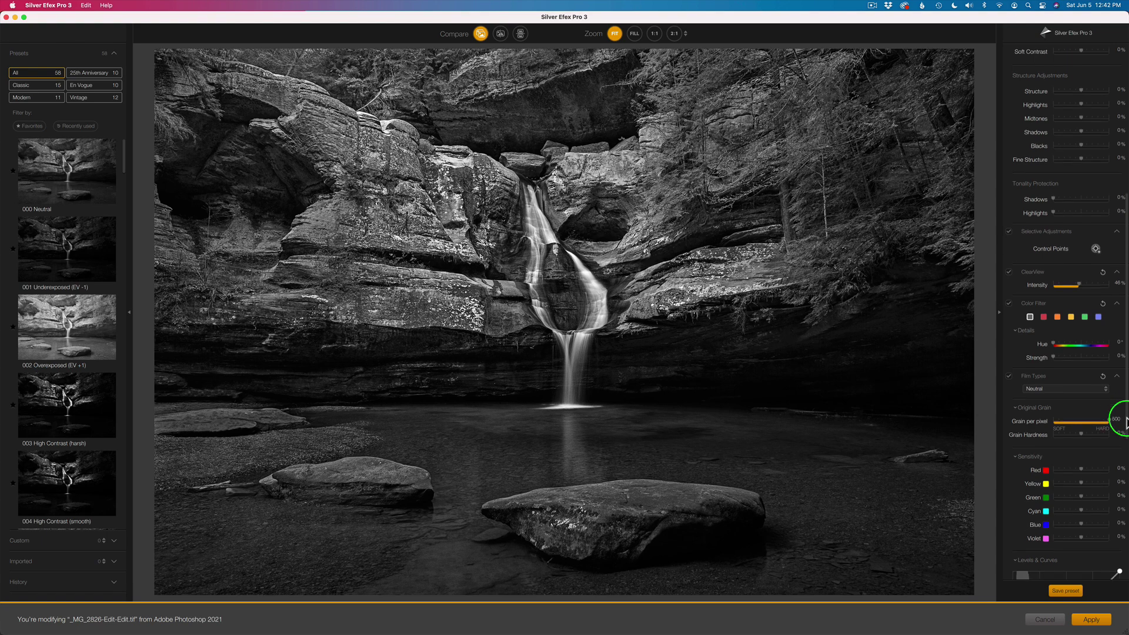
# Swap the FomaPan200Creative film grain for Original grain at 100% intensity
pyautogui.scroll(-5, 1116, 411)
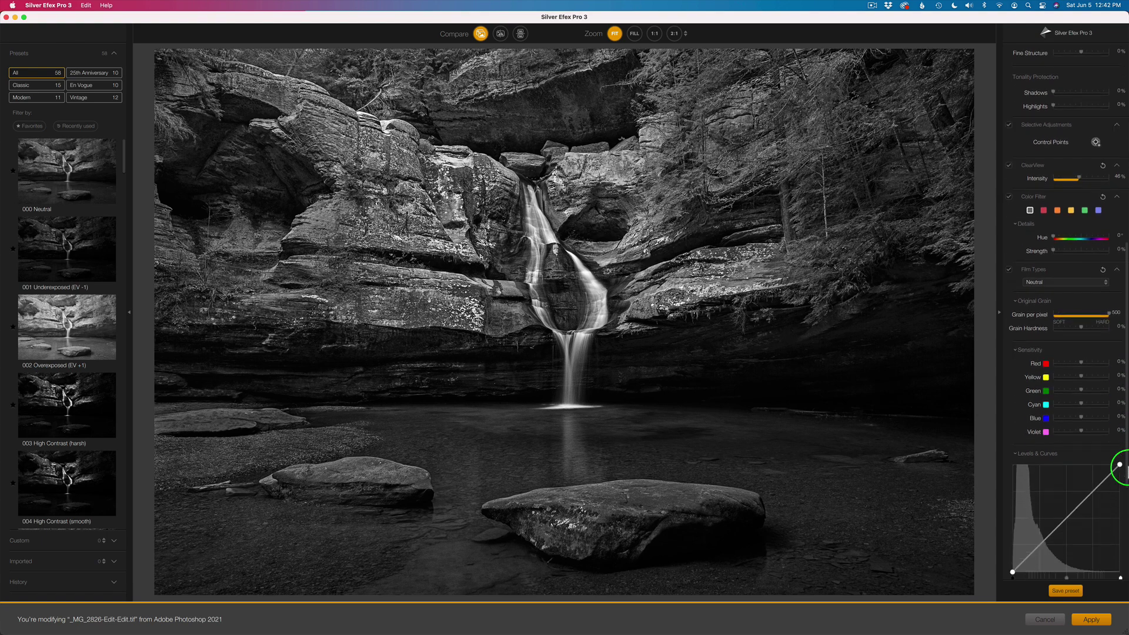
pyautogui.moveTo(1124, 468); pyautogui.dragTo(1116, 555)
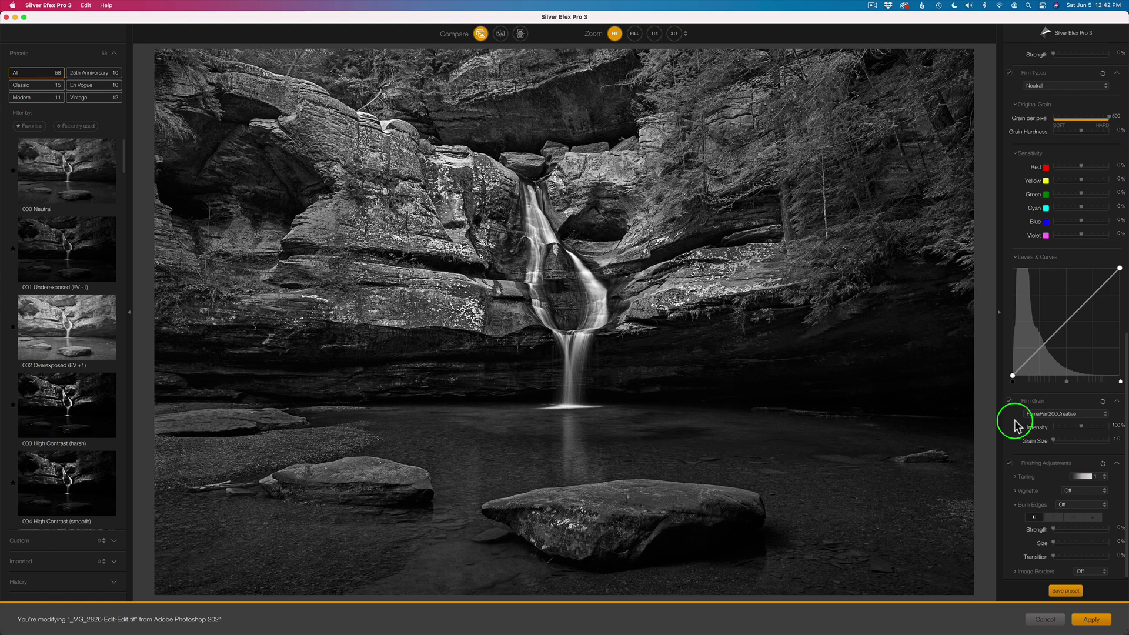
pyautogui.click(1104, 414)
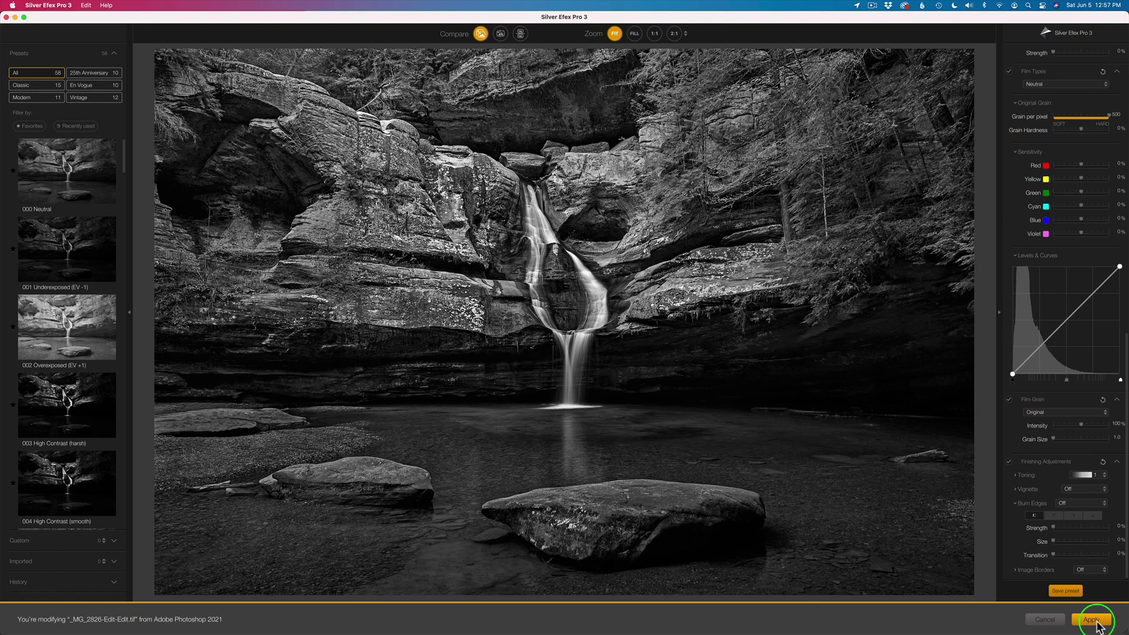
# Apply Silver Efex Pro 3 to Layer 1 as a smart filter and expand the Selective Tool's Meta-presets list
pyautogui.click(1095, 622)
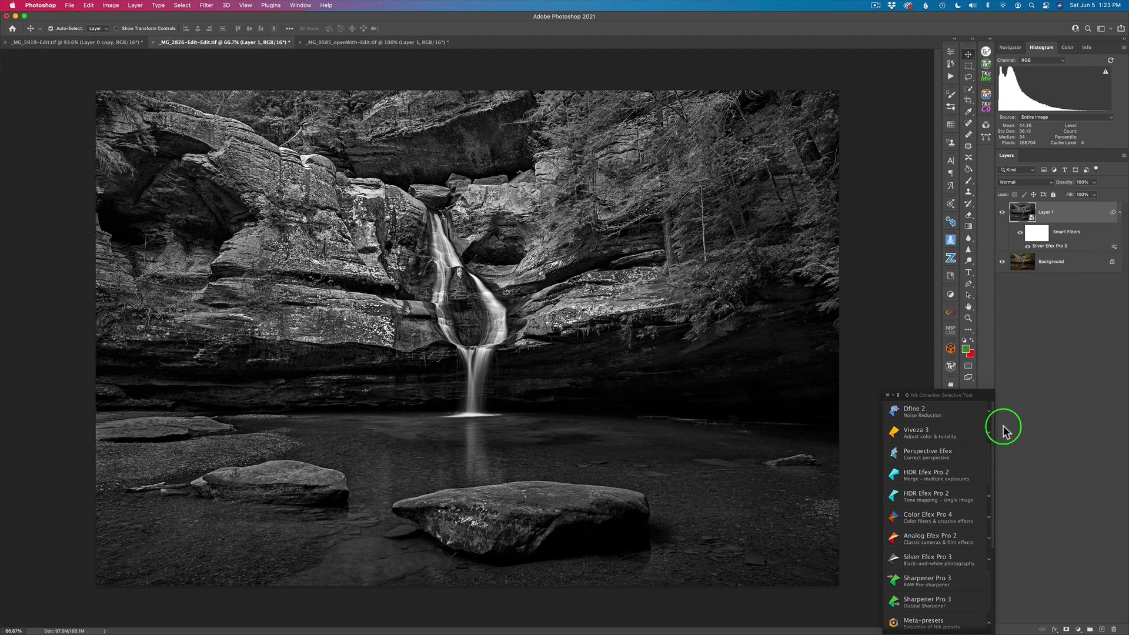
pyautogui.moveTo(956, 397); pyautogui.dragTo(864, 170)
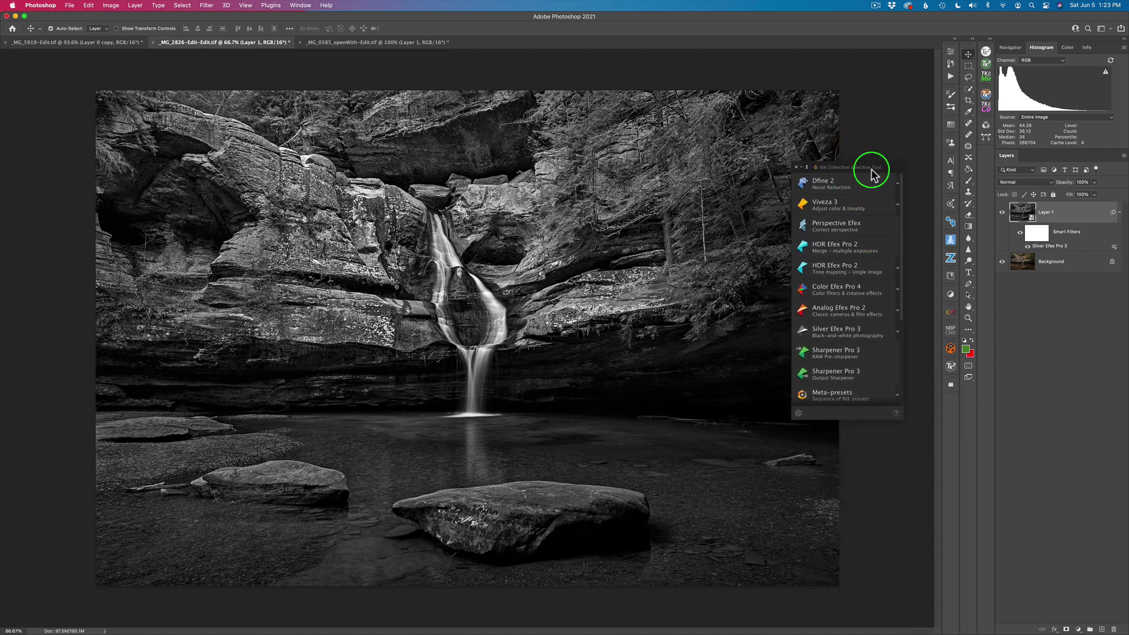
pyautogui.click(858, 392)
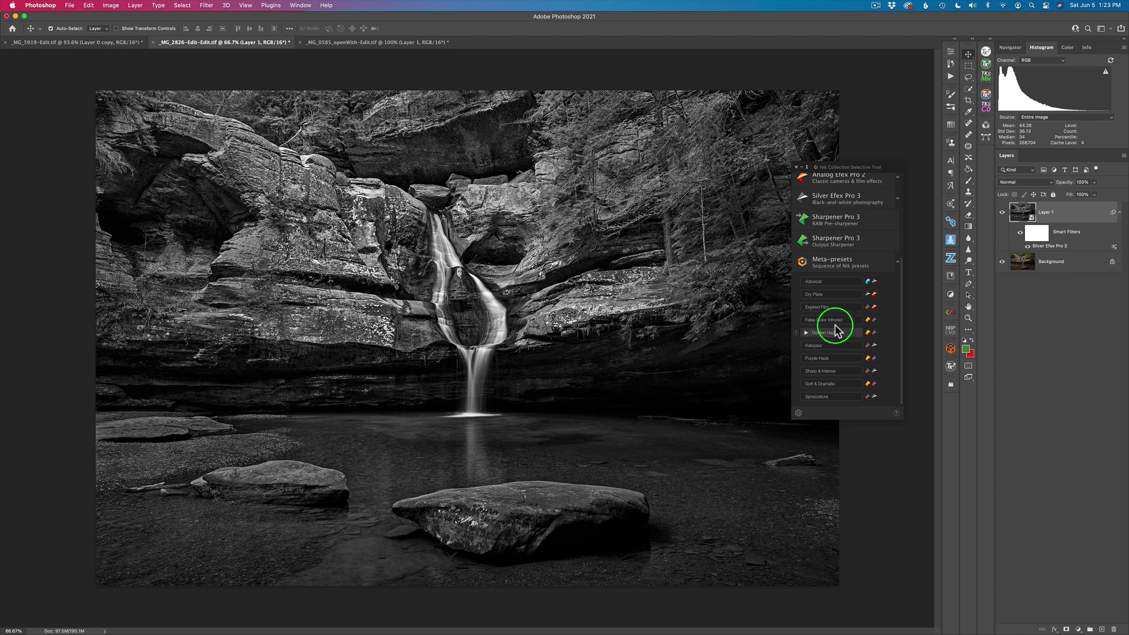
# Display the Kalopsia meta-preset's description: glamorous RAW rendering to enhance the image
pyautogui.click(797, 347)
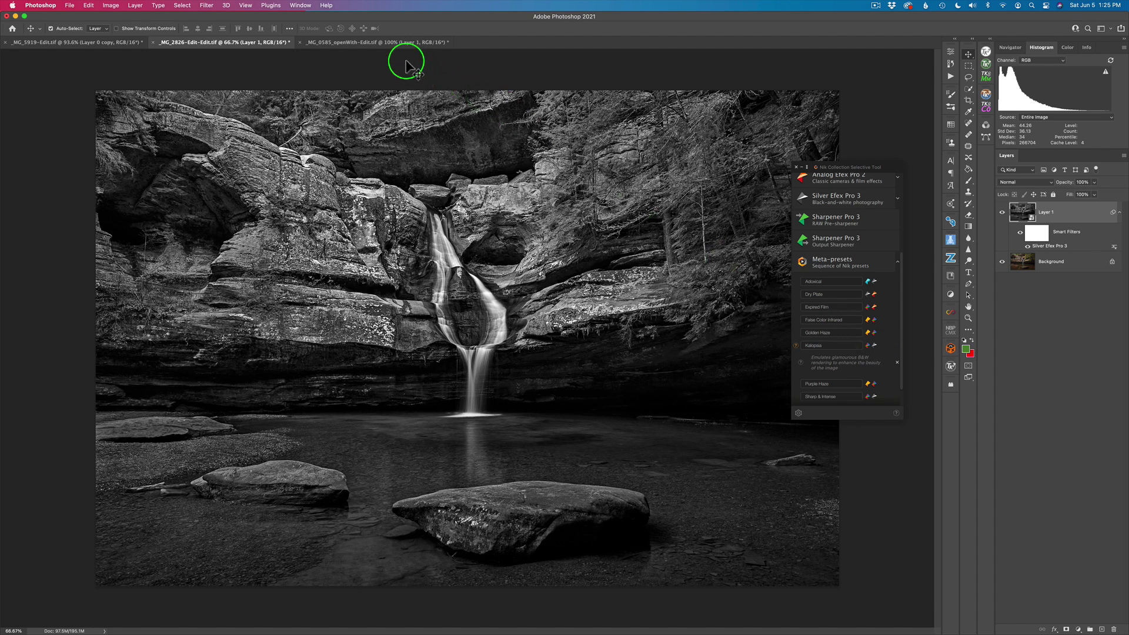
# Switch to the _MG_0585_openWith-Edit.tif coneflower document and run the Kalopsia meta-preset on it
pyautogui.click(397, 43)
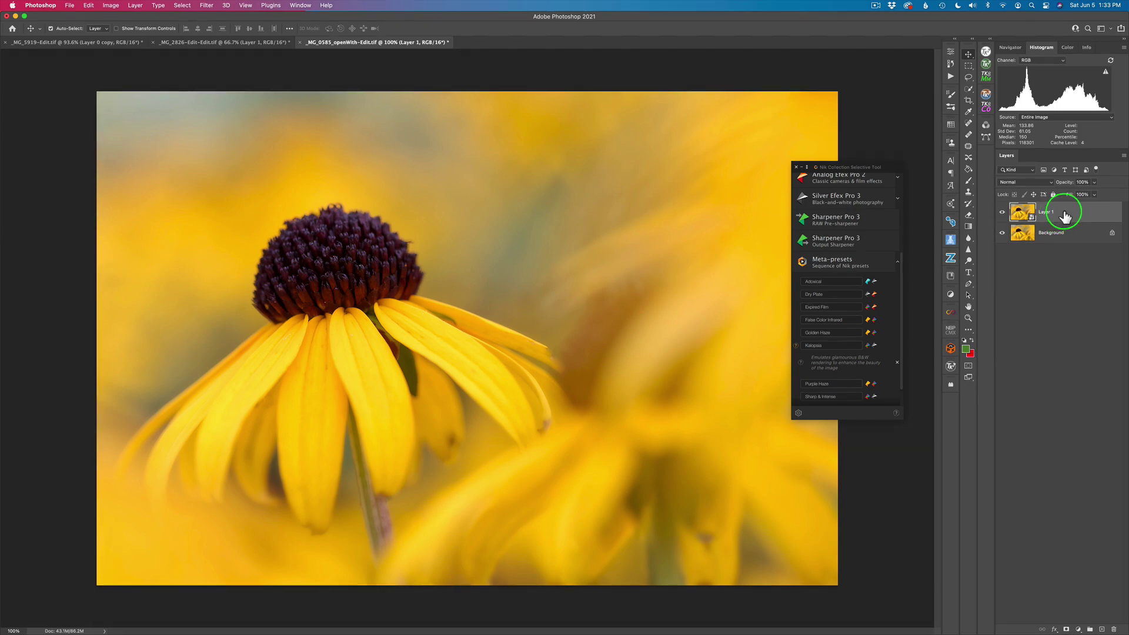
pyautogui.moveTo(842, 345)
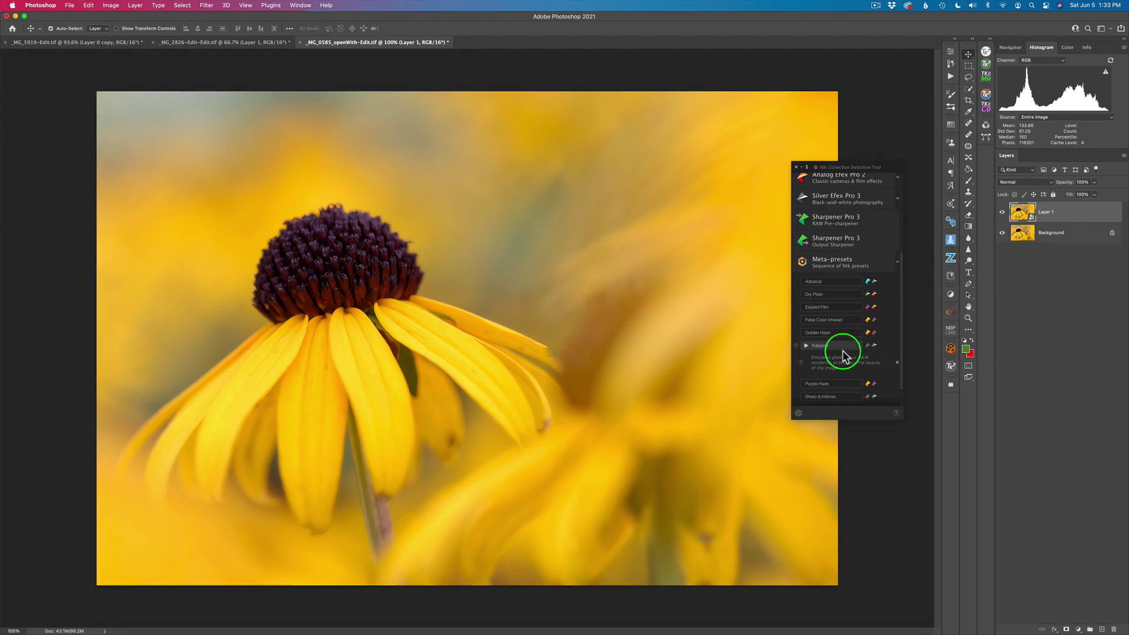
pyautogui.click(831, 348)
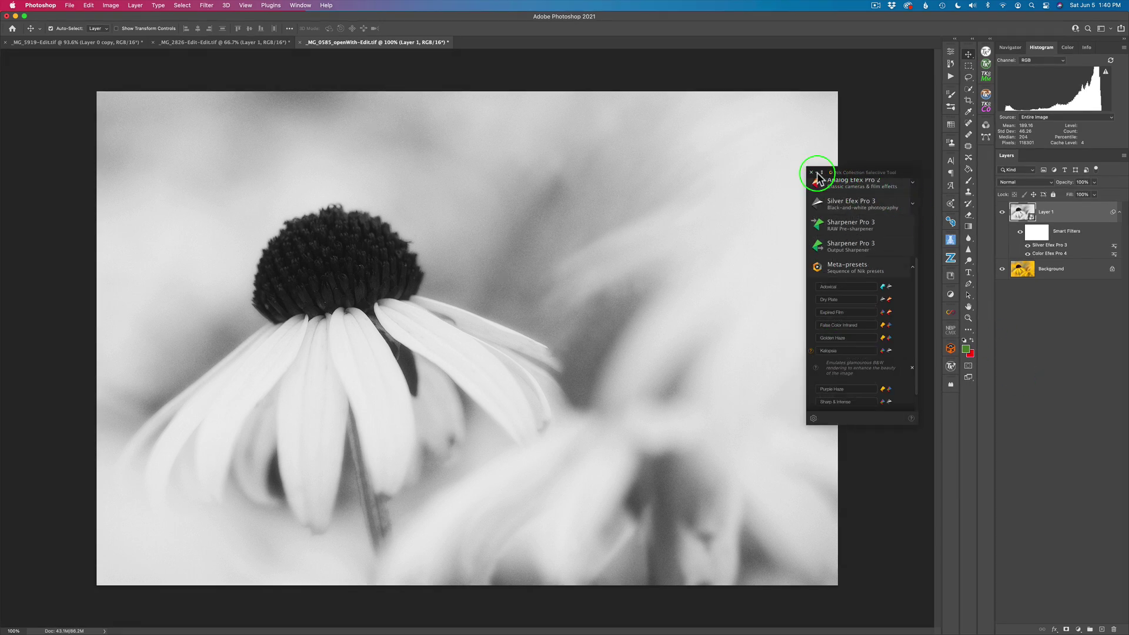
# Collapse the Nik Selective Tool panel, restore it, then collapse it again
pyautogui.click(818, 173)
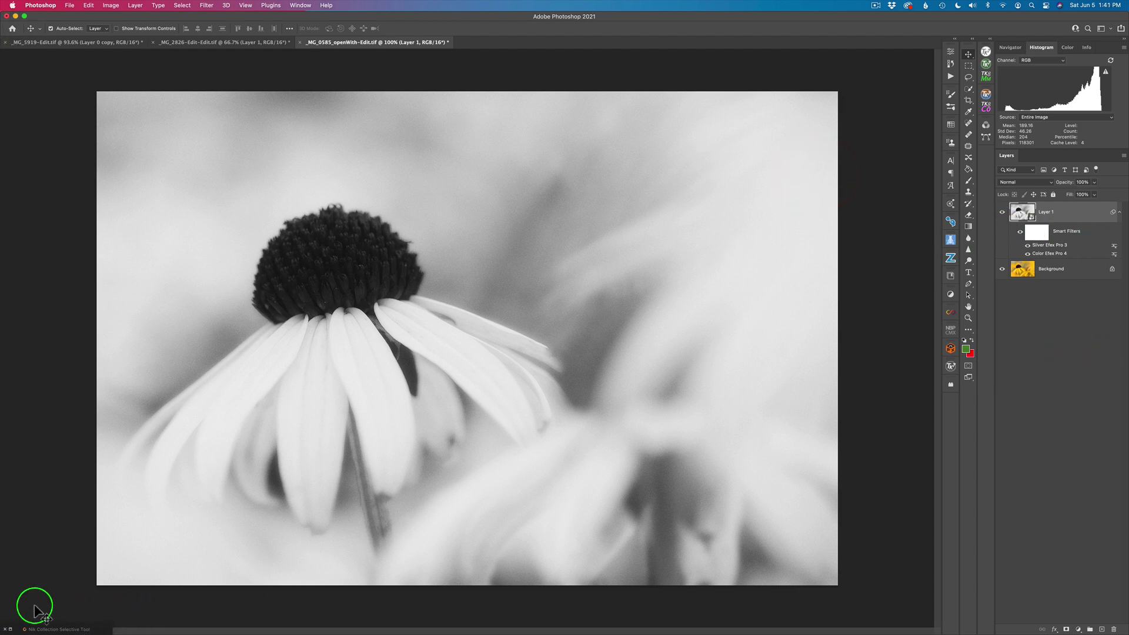
pyautogui.click(10, 629)
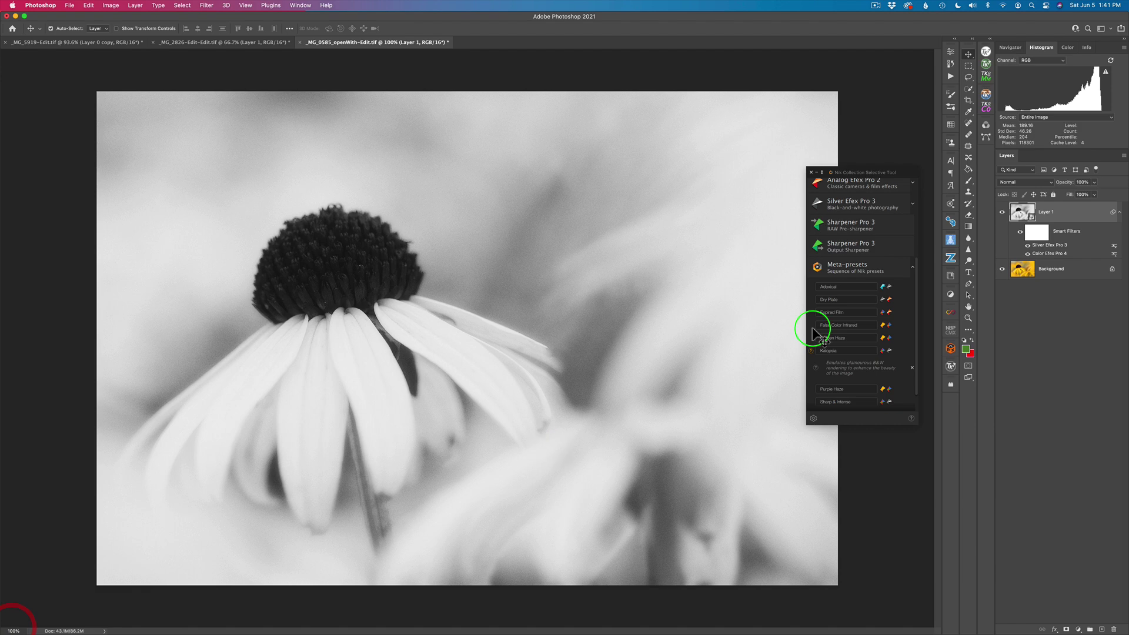
pyautogui.click(816, 173)
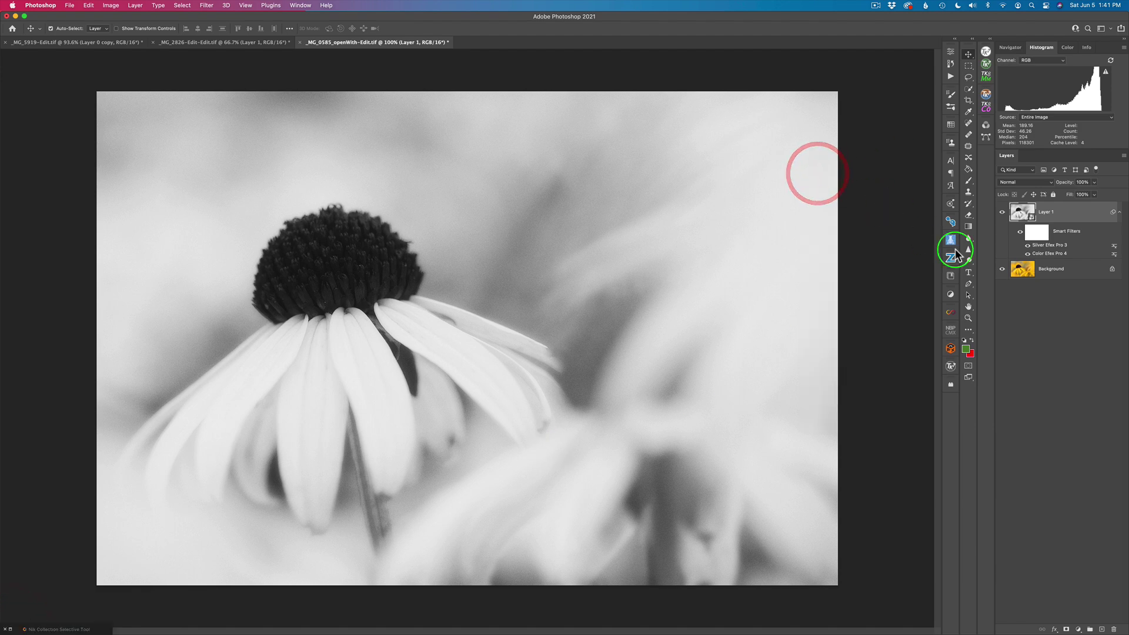
# Hide the Silver Efex Pro 3 smart filter, then toggle Layer 1 off and on to compare with the original
pyautogui.click(1027, 248)
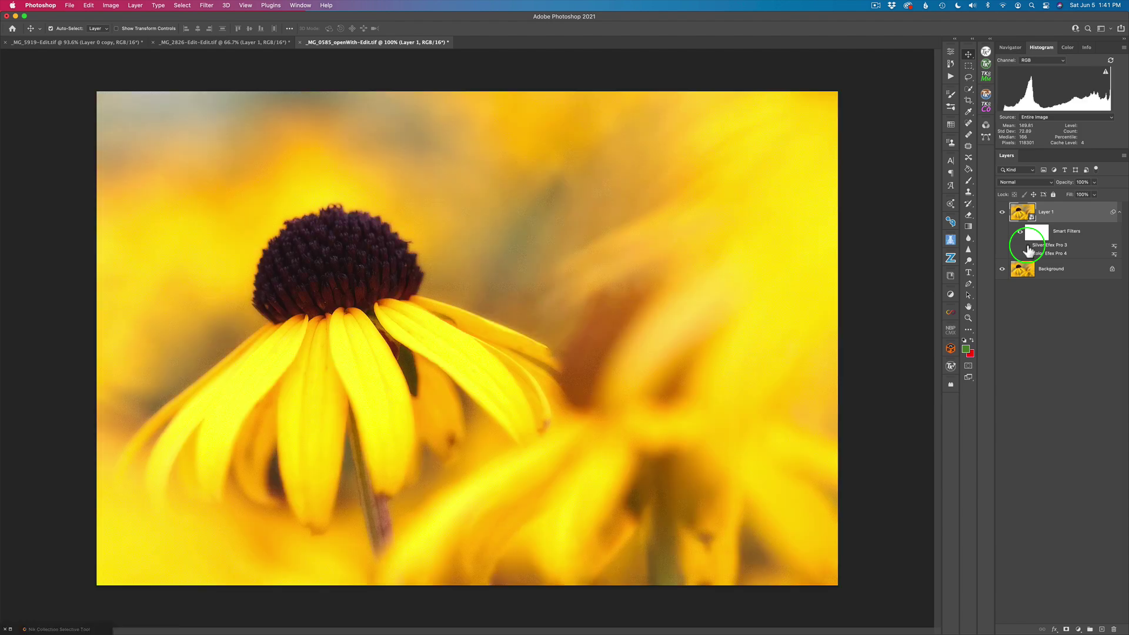
pyautogui.click(1002, 212)
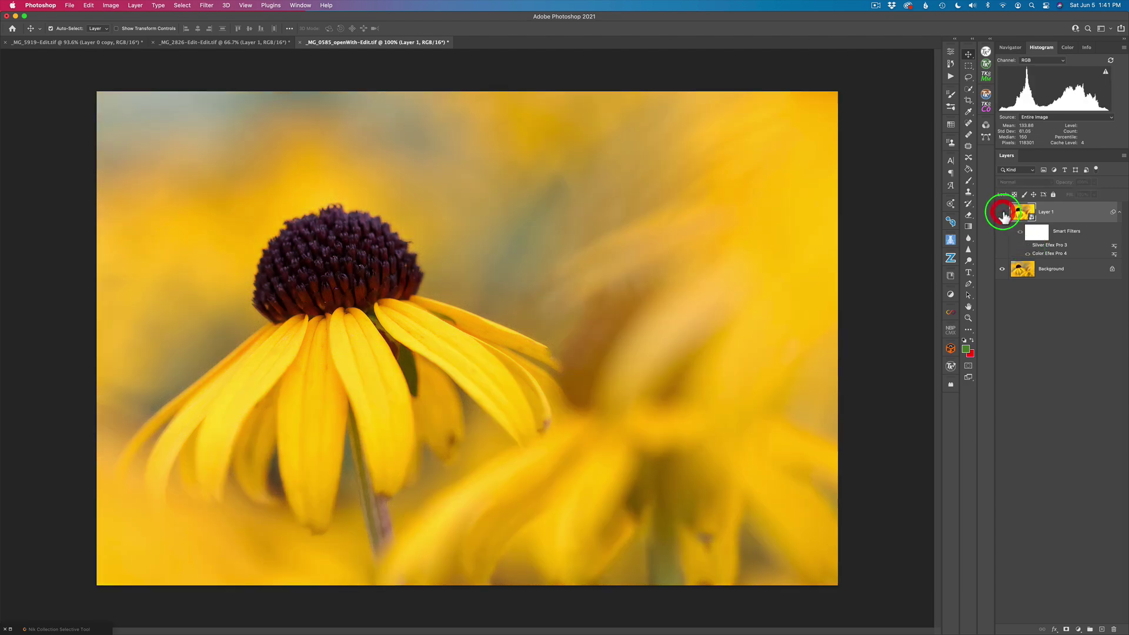
pyautogui.click(1002, 212)
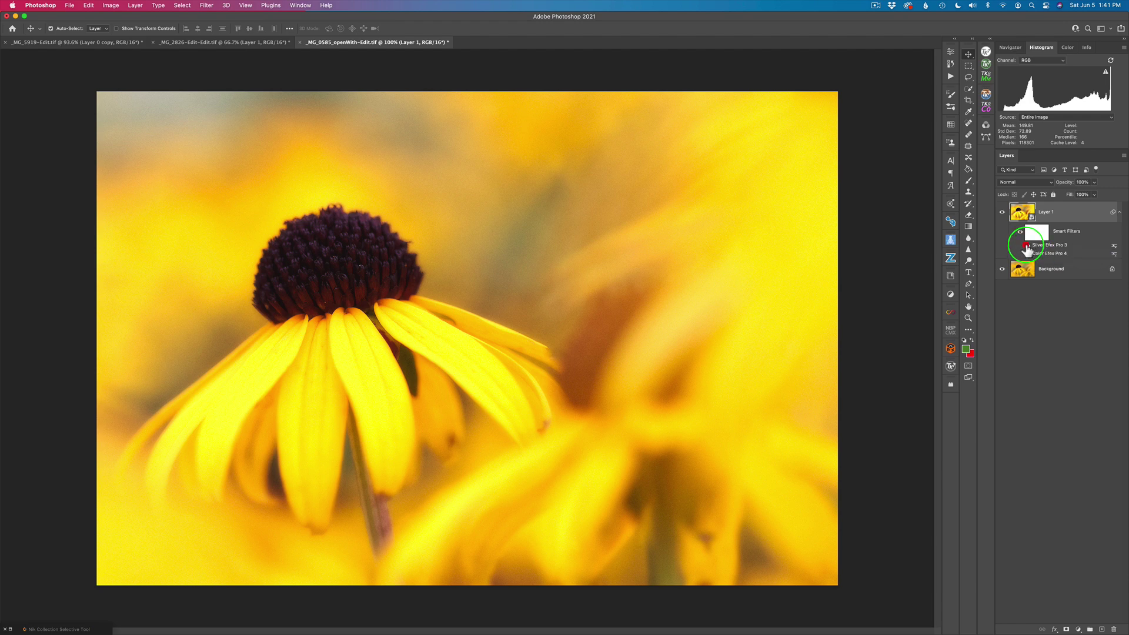
# Re-enable the Silver Efex Pro 3 smart filter's visibility in the Layers panel
pyautogui.doubleClick(1025, 247)
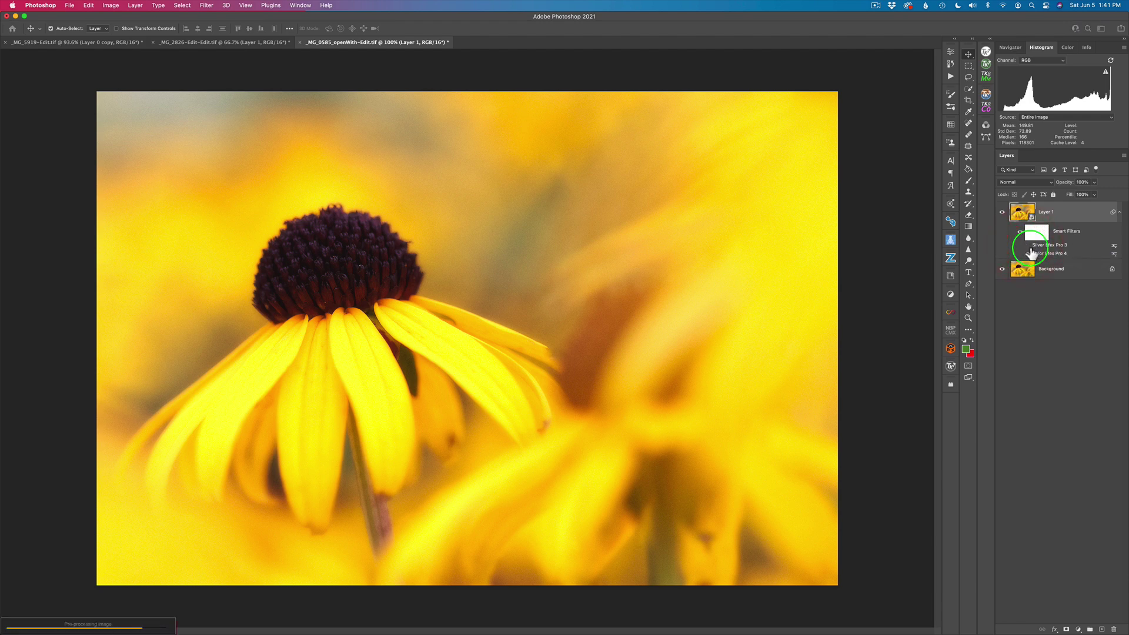